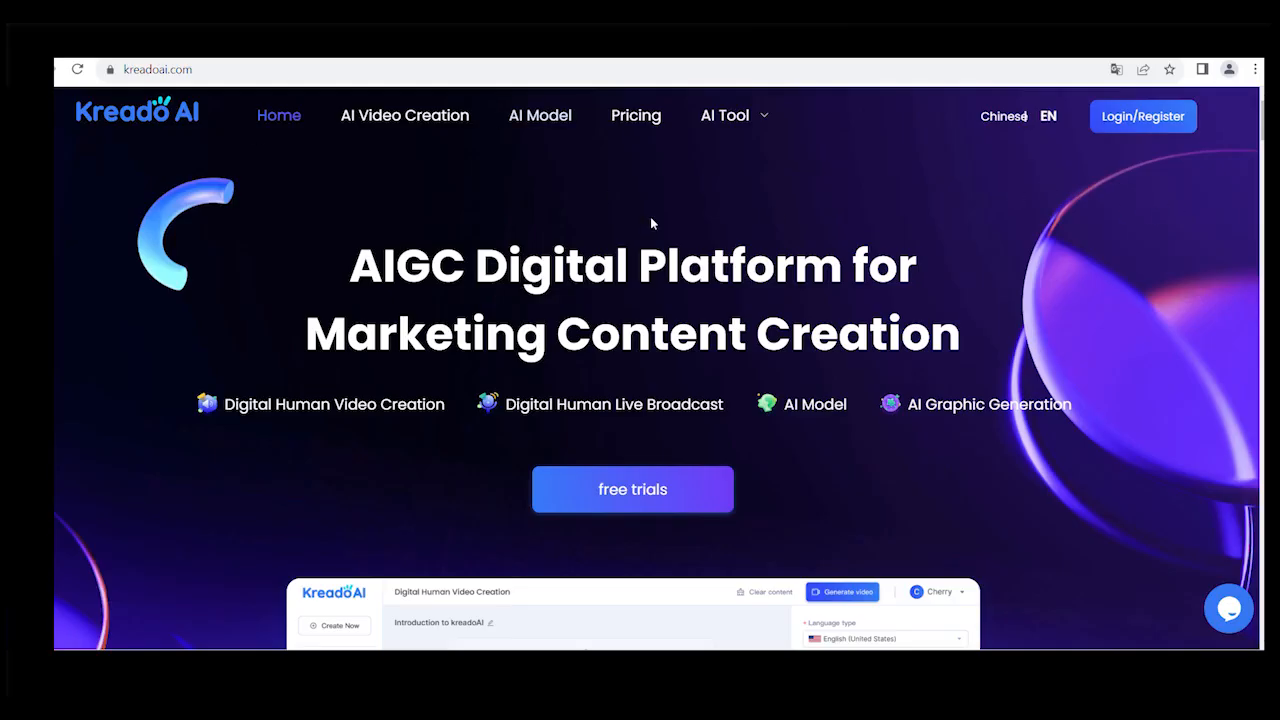
# Go to kreadoai.com and sign in with the Google account
pyautogui.click(150, 69)
pyautogui.click(363, 263)
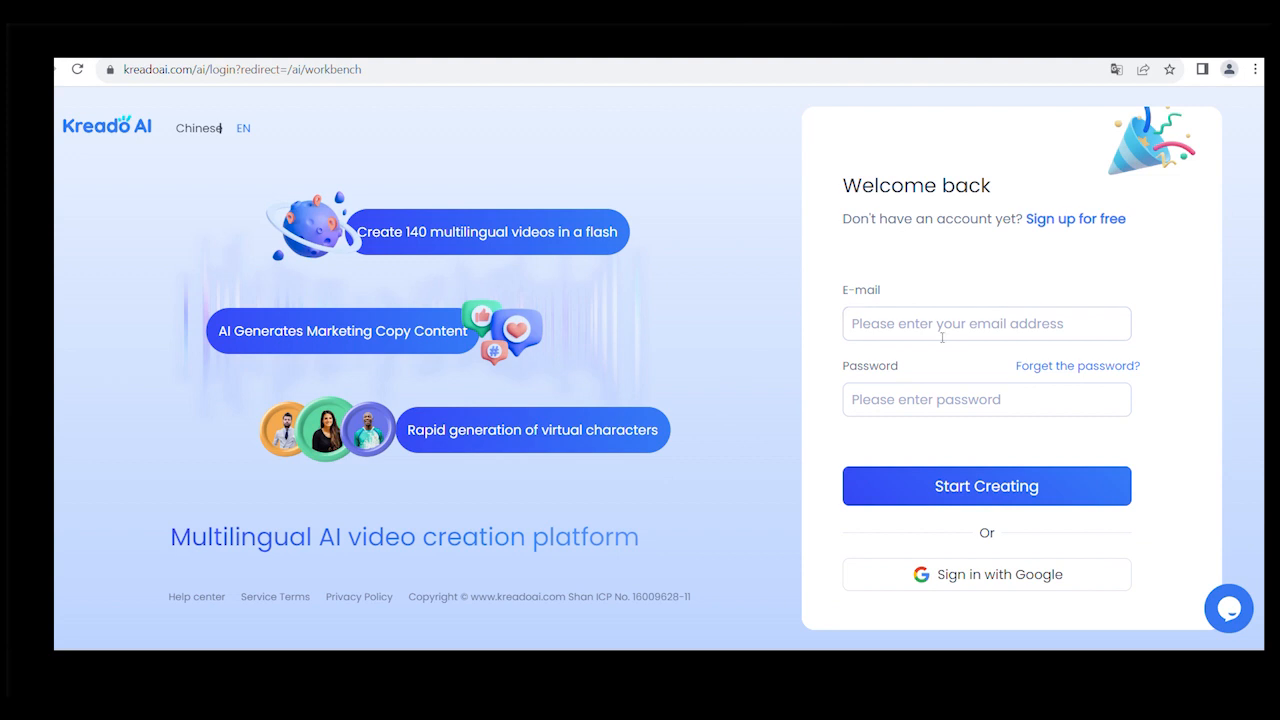
pyautogui.click(943, 327)
pyautogui.click(958, 578)
pyautogui.click(666, 338)
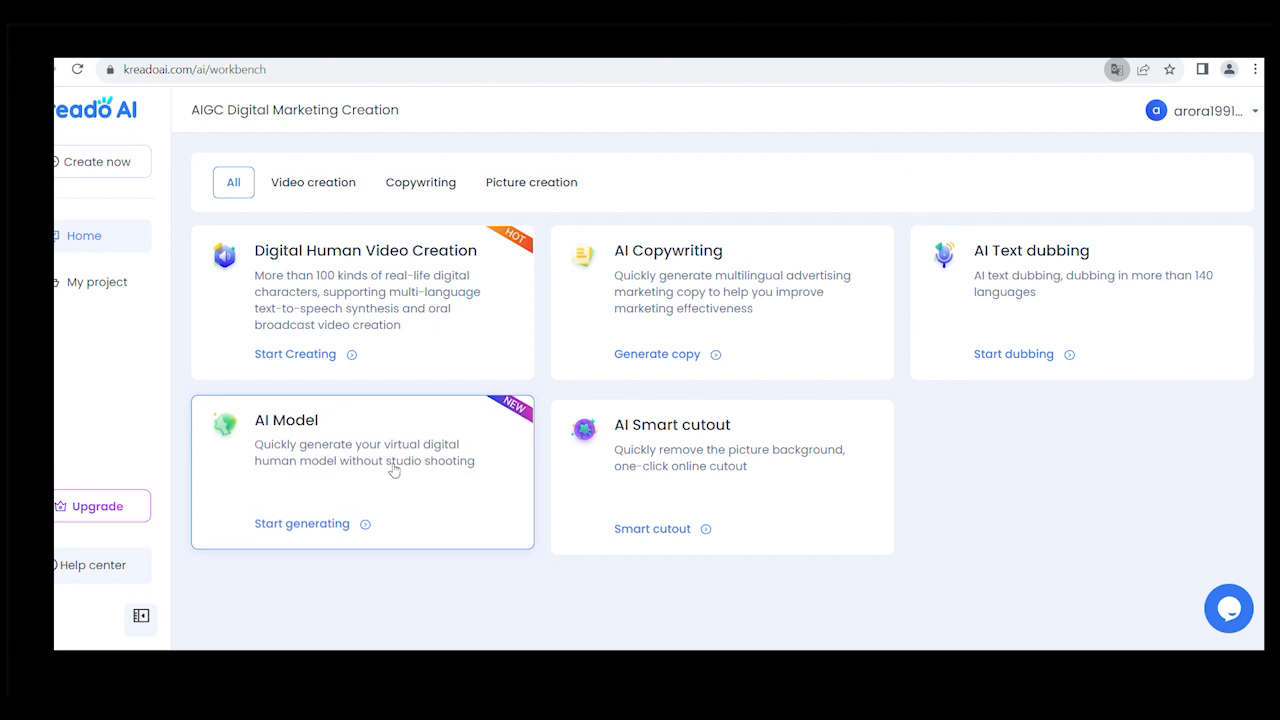
# Open AI Text dubbing and set the language type to English (United Kingdom)
pyautogui.click(1023, 285)
pyautogui.click(487, 318)
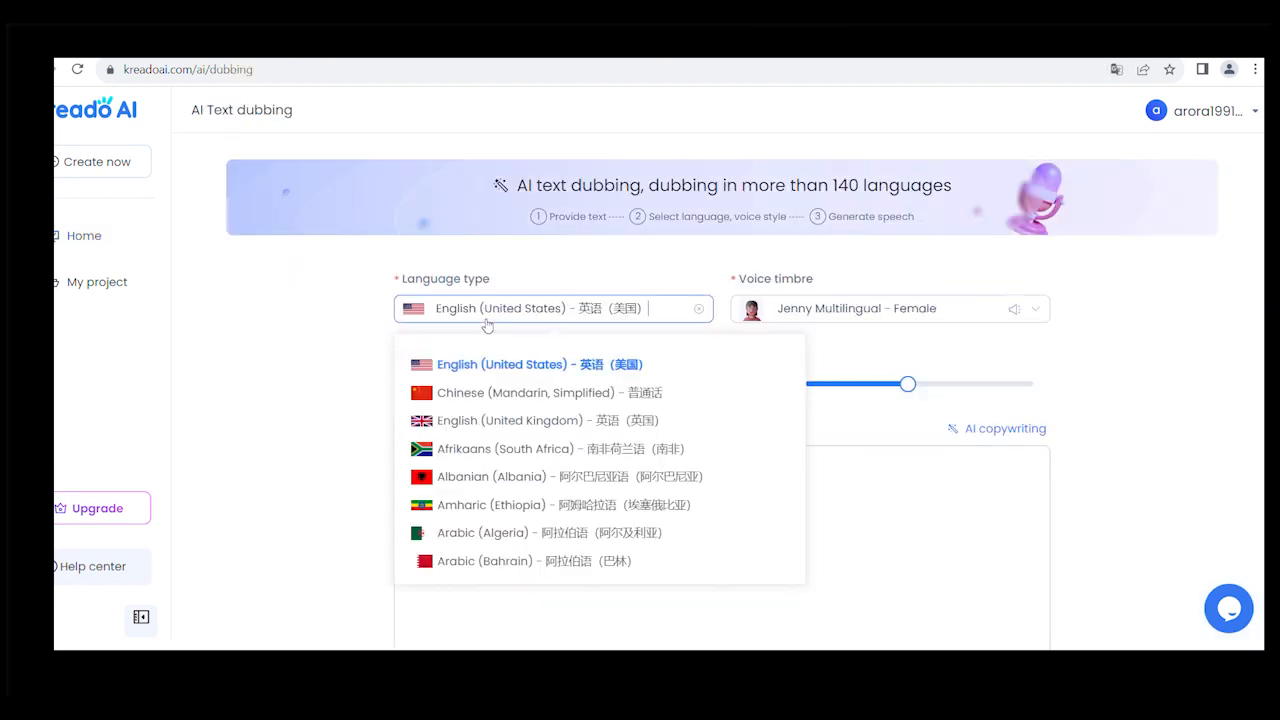
pyautogui.click(478, 421)
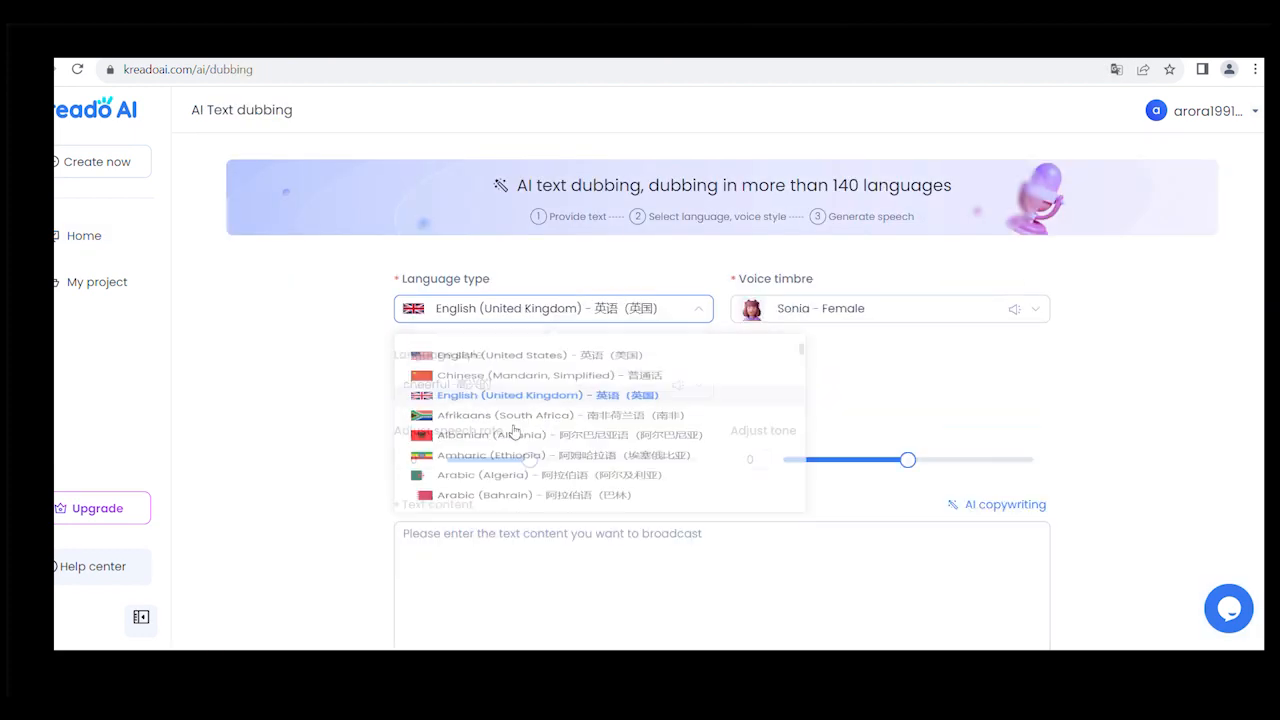
# Set the voice timbre to Libby - Female
pyautogui.click(828, 312)
pyautogui.scroll(-3, 846, 477)
pyautogui.scroll(2, 900, 480)
pyautogui.scroll(2, 840, 500)
pyautogui.click(845, 418)
# Enter the Aviaria bird story as the text content, audition it, and download the en-US-AnaNeural audio from the text-to-speech projects
pyautogui.click(484, 494)
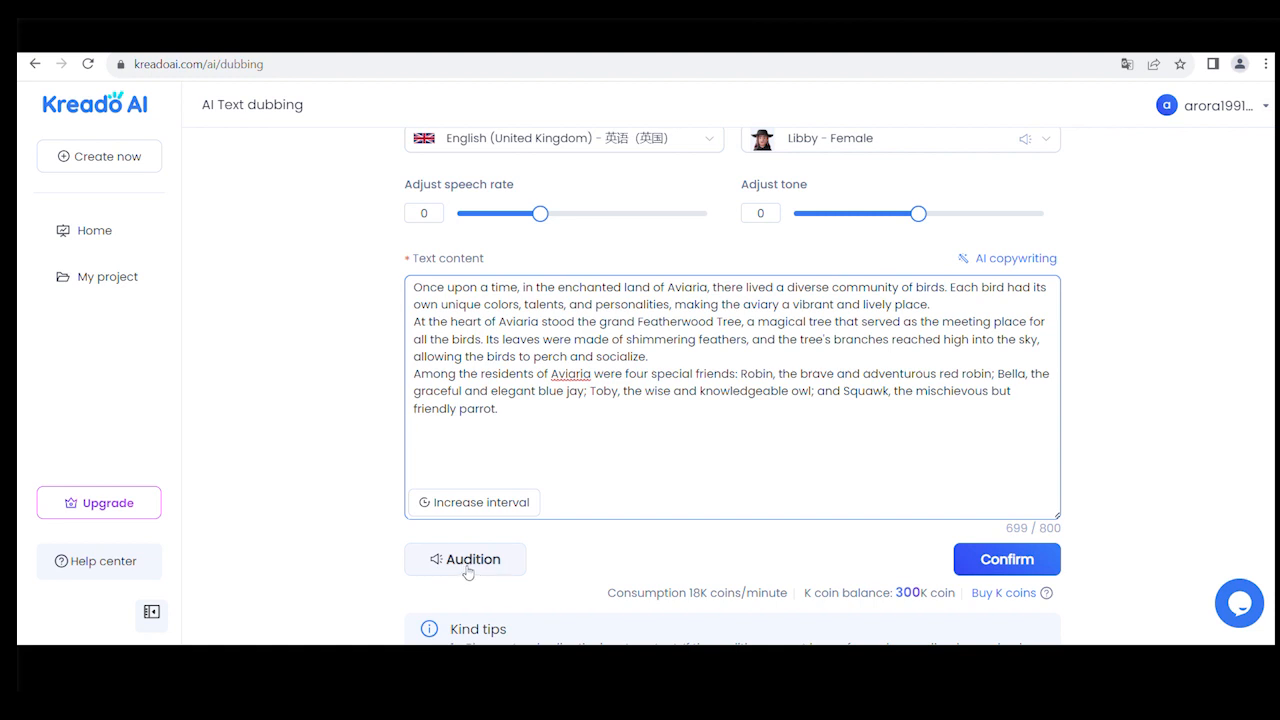
pyautogui.click(467, 565)
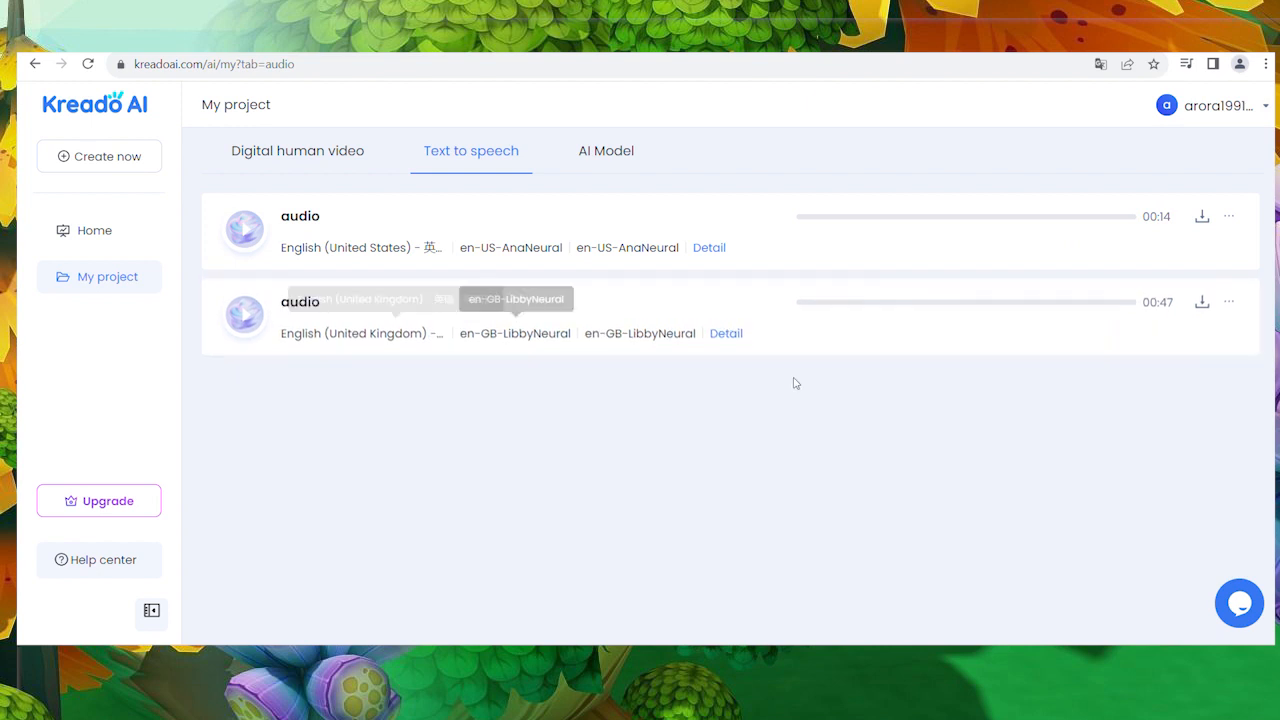
pyautogui.click(1203, 214)
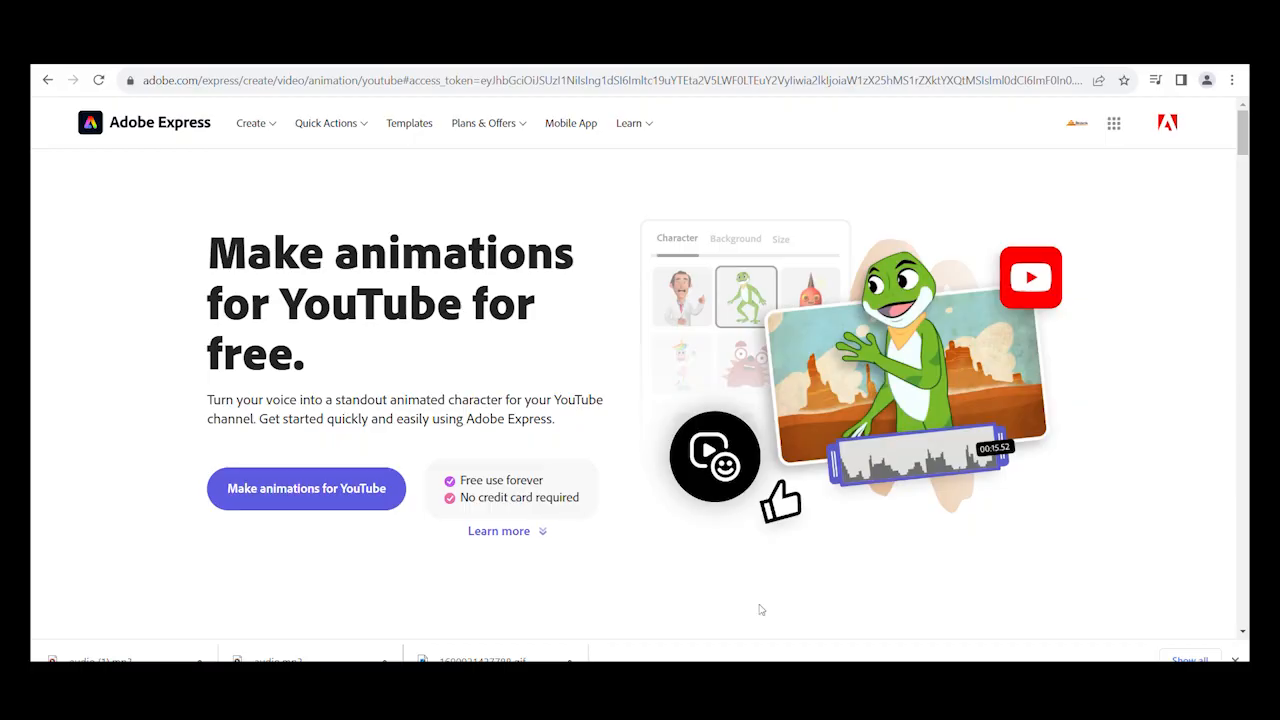
# Switch to Adobe Express and start the tool for making YouTube animations
pyautogui.moveTo(228, 226); pyautogui.dragTo(366, 364)
pyautogui.click(341, 448)
pyautogui.click(306, 488)
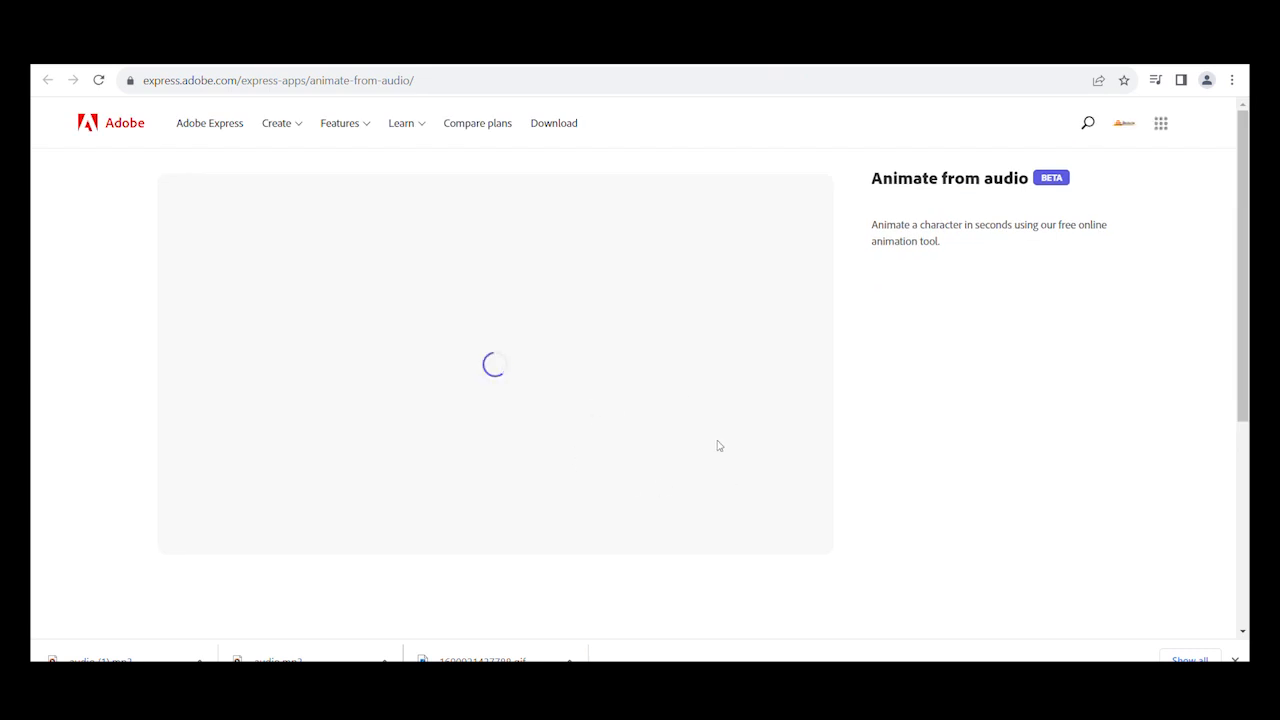
# Filter the animation characters to the Animals category
pyautogui.scroll(-6, 950, 475)
pyautogui.click(917, 350)
pyautogui.scroll(-1, 915, 380)
pyautogui.scroll(1, 915, 380)
pyautogui.click(912, 348)
pyautogui.scroll(-1, 903, 443)
pyautogui.click(915, 266)
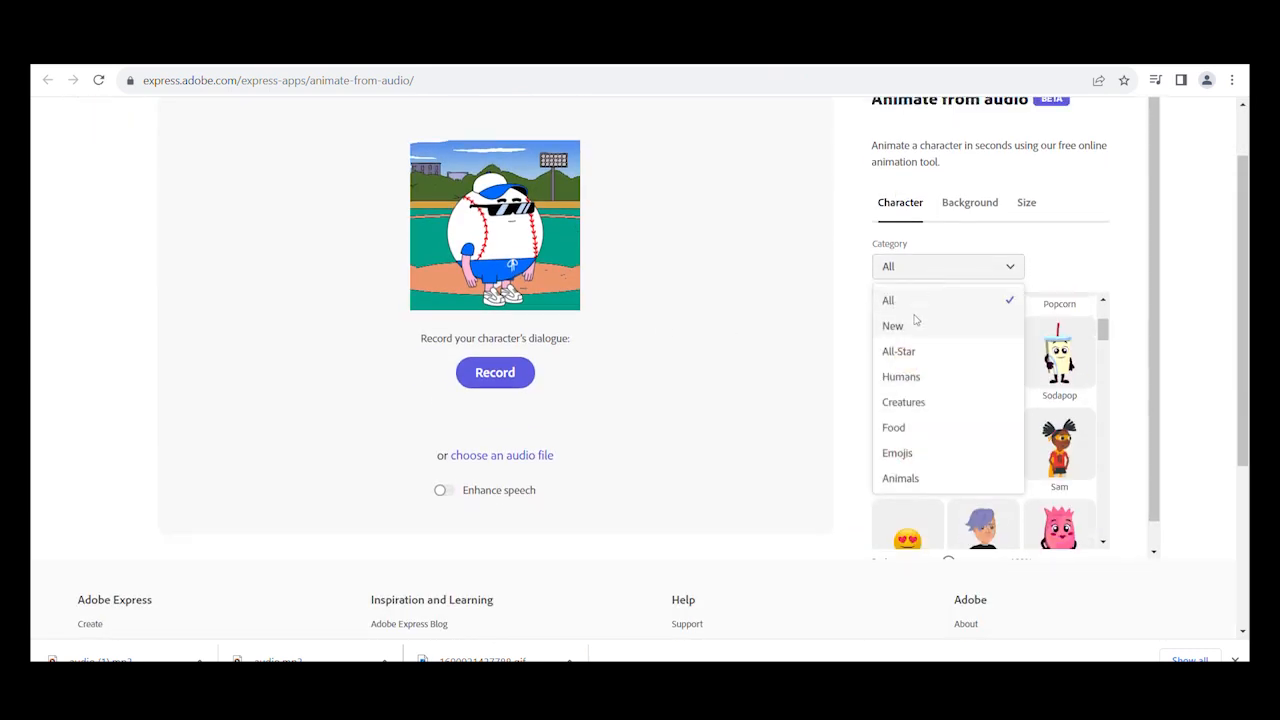
pyautogui.click(900, 478)
# Choose the Foxie character and play the preview of its audio animation
pyautogui.scroll(-1, 983, 428)
pyautogui.scroll(2, 983, 428)
pyautogui.scroll(-2, 984, 500)
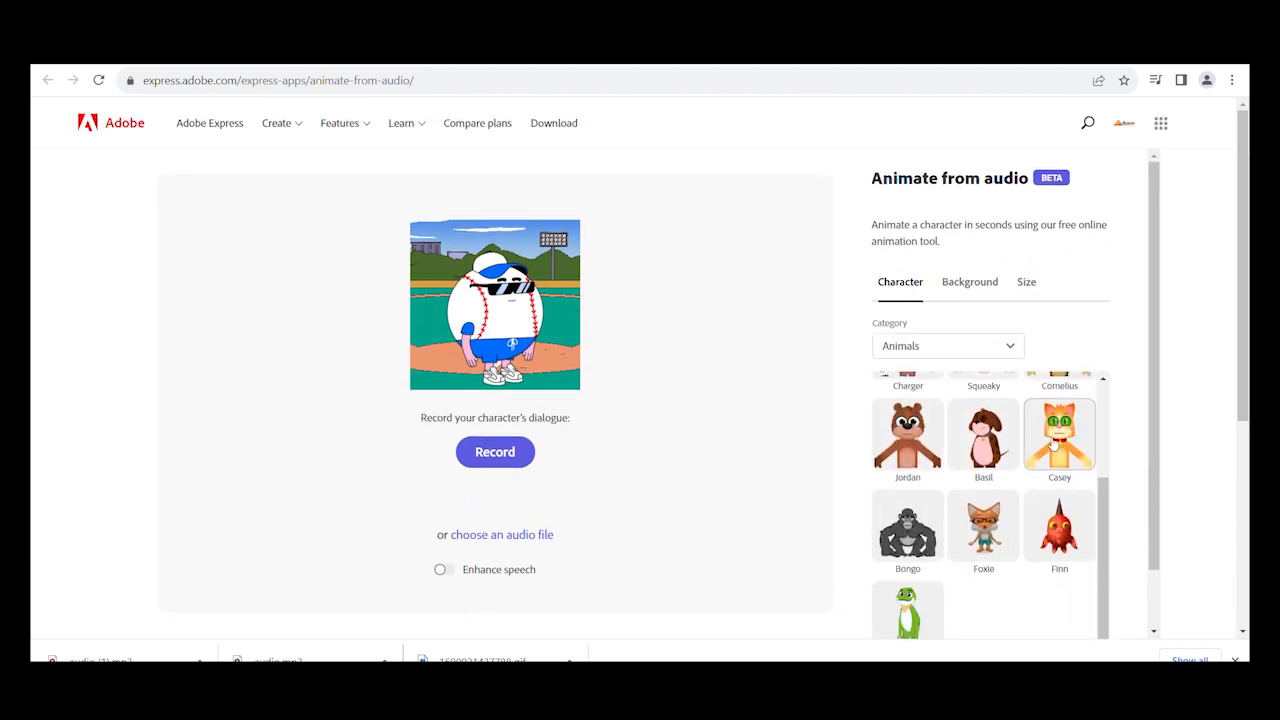
pyautogui.click(965, 528)
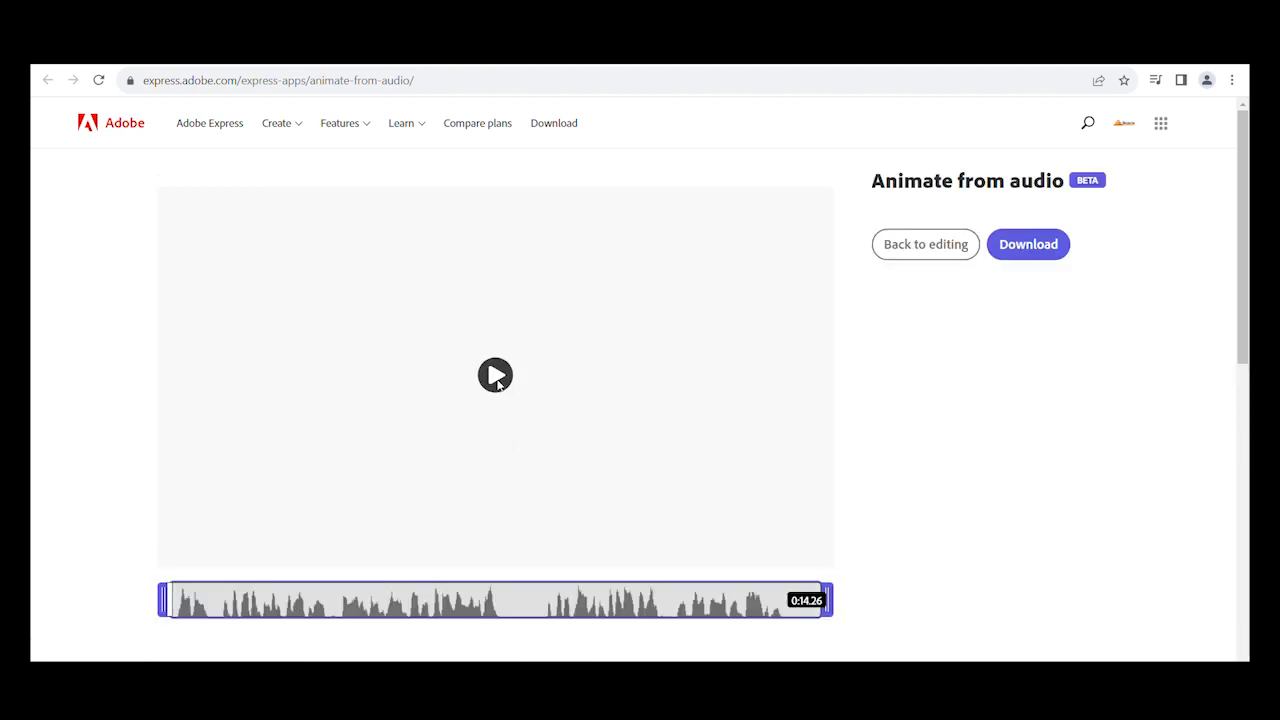
pyautogui.click(496, 378)
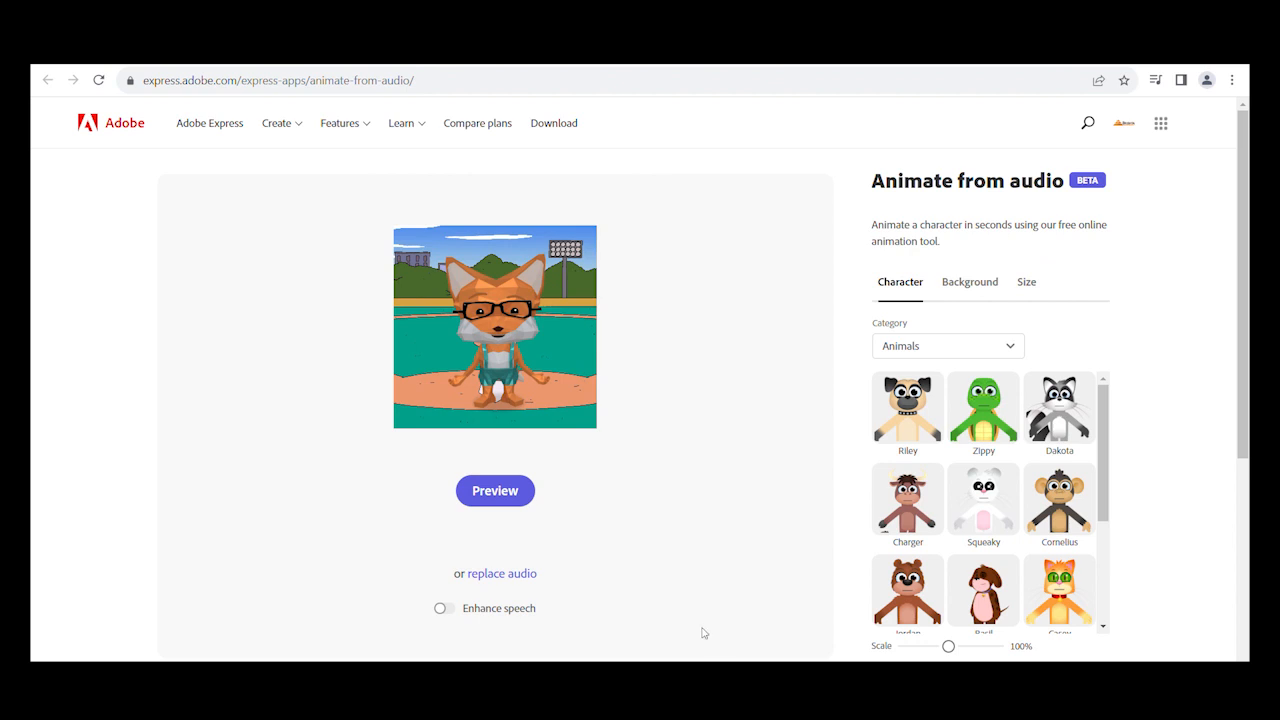
# Replace the animation's background with the custom green #04A202 and preview the result
pyautogui.click(972, 283)
pyautogui.scroll(-10, 985, 548)
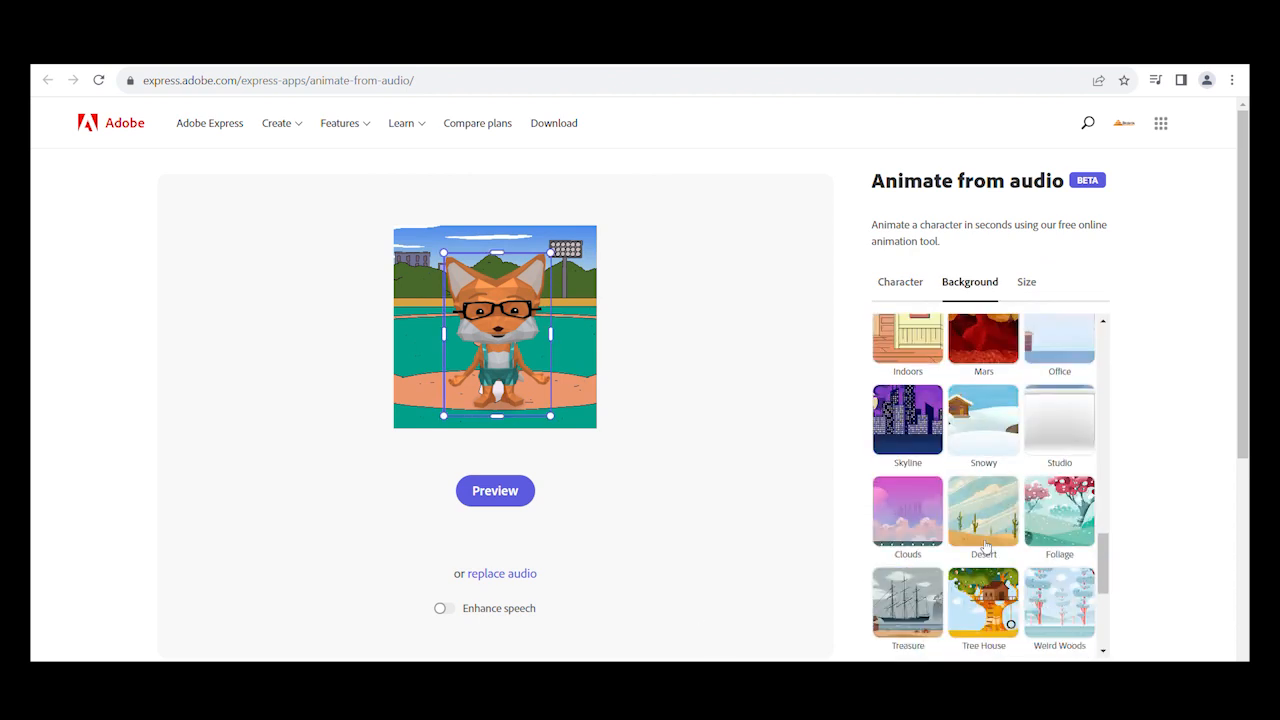
pyautogui.scroll(-3, 986, 547)
pyautogui.click(991, 589)
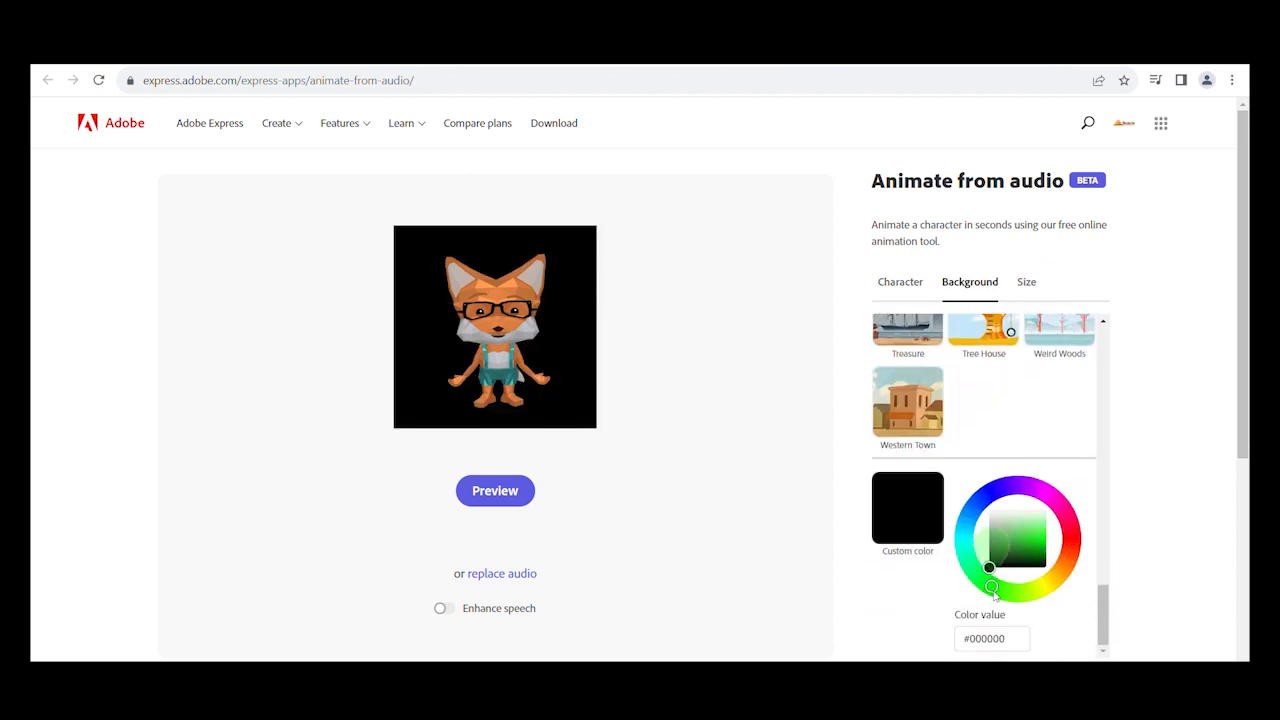
pyautogui.click(1044, 549)
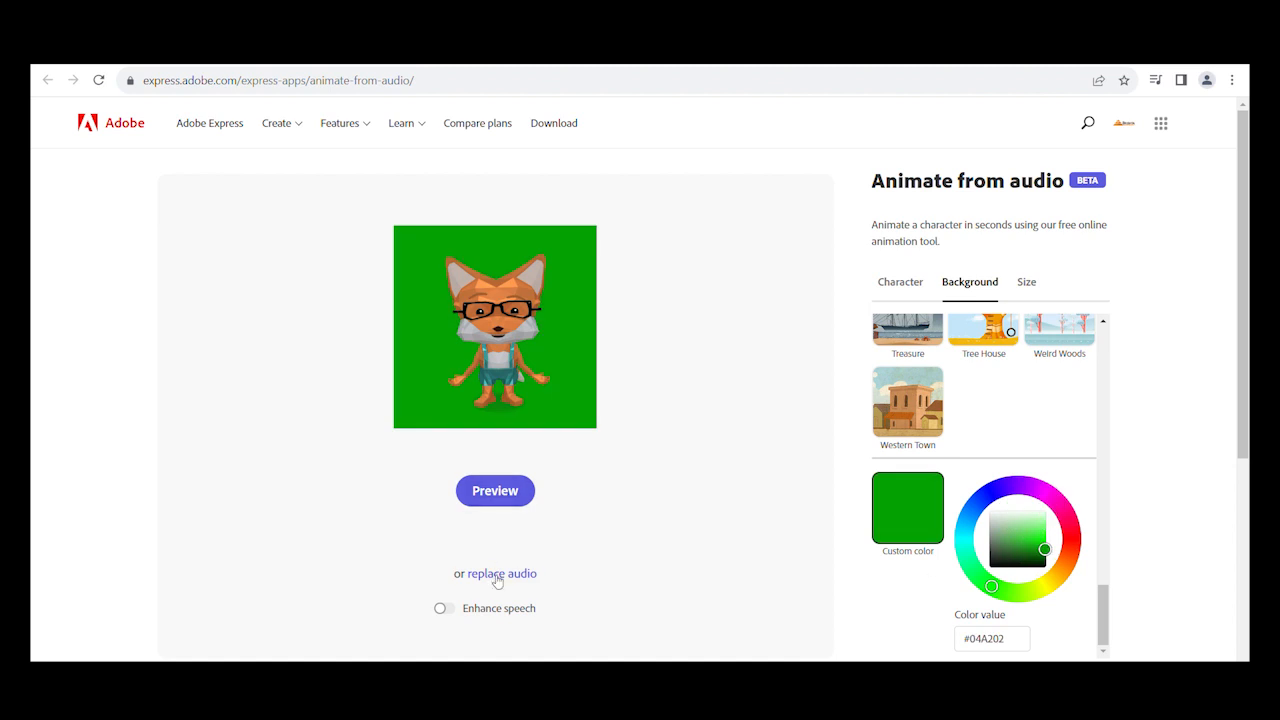
pyautogui.click(495, 491)
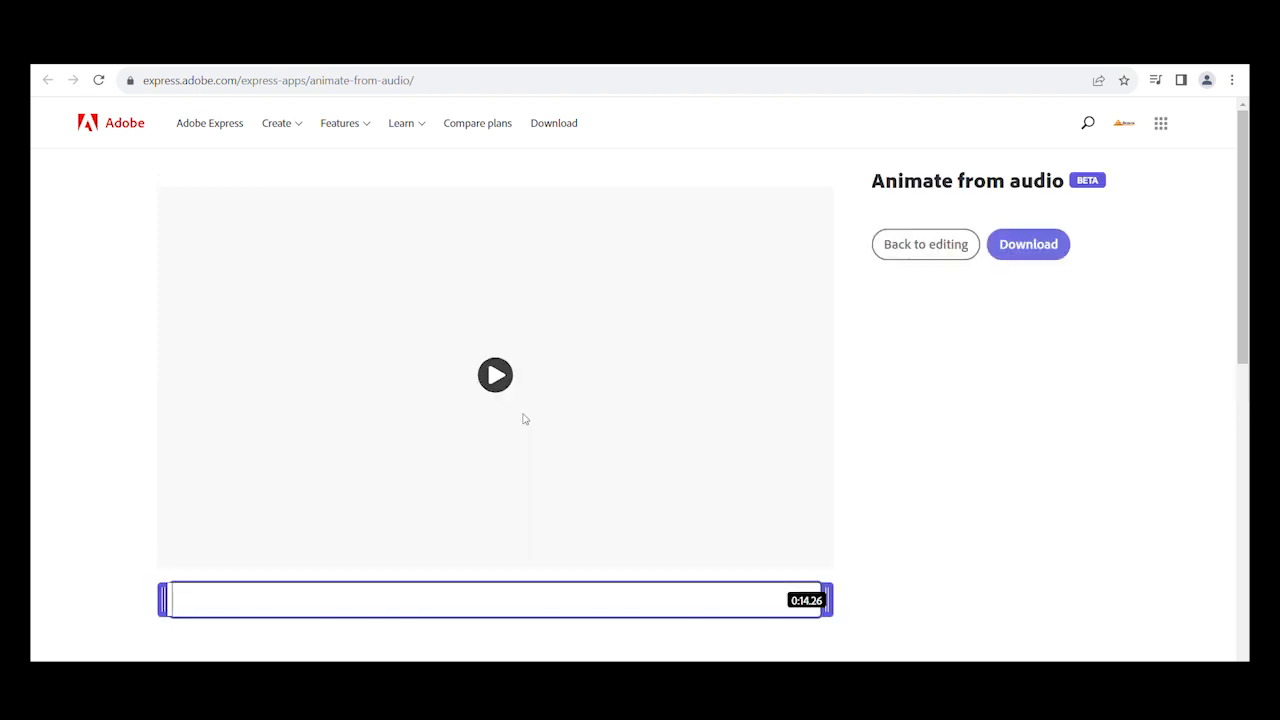
pyautogui.click(502, 379)
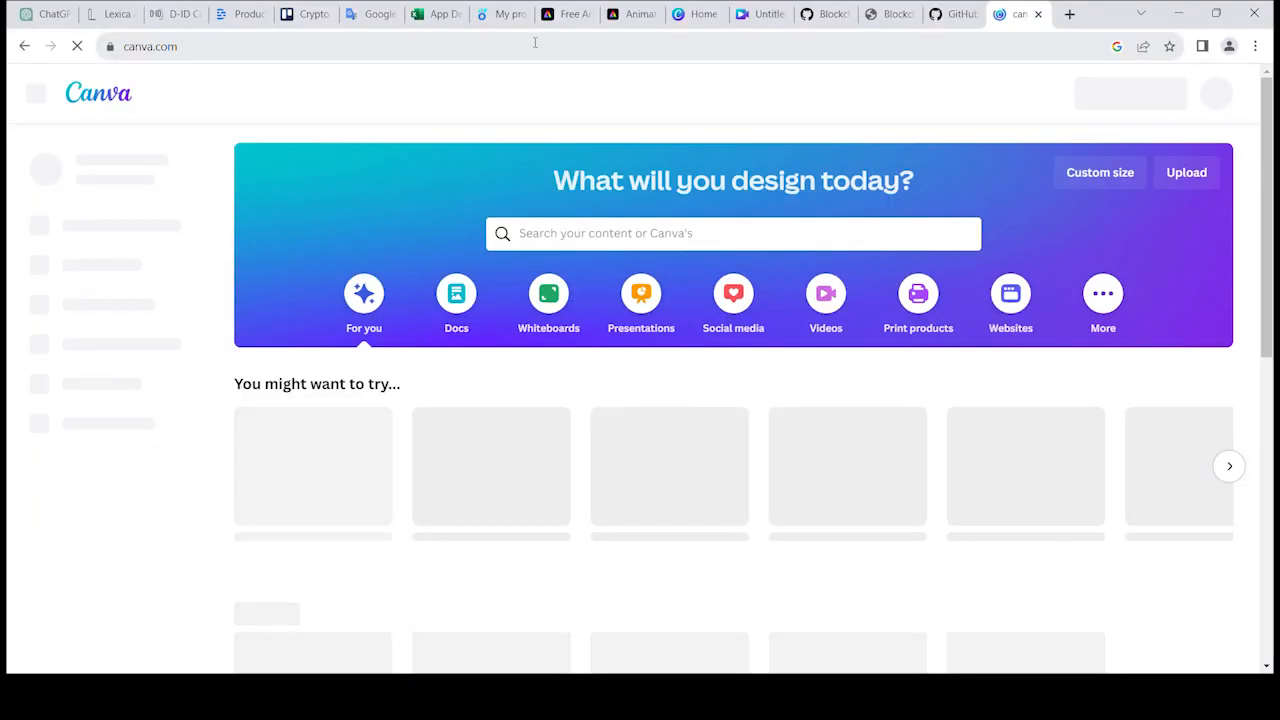
# Switch to Canva and open the uploaded files in the blank video design
pyautogui.moveTo(523, 92)
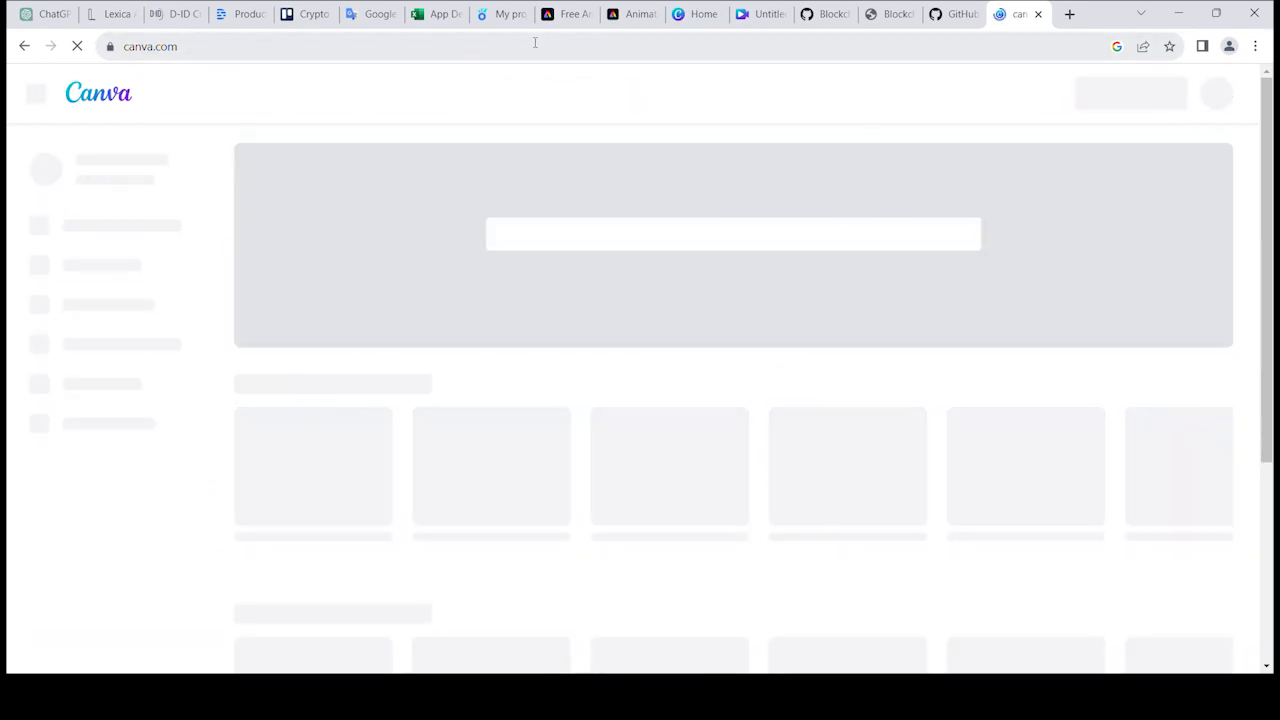
pyautogui.moveTo(520, 92)
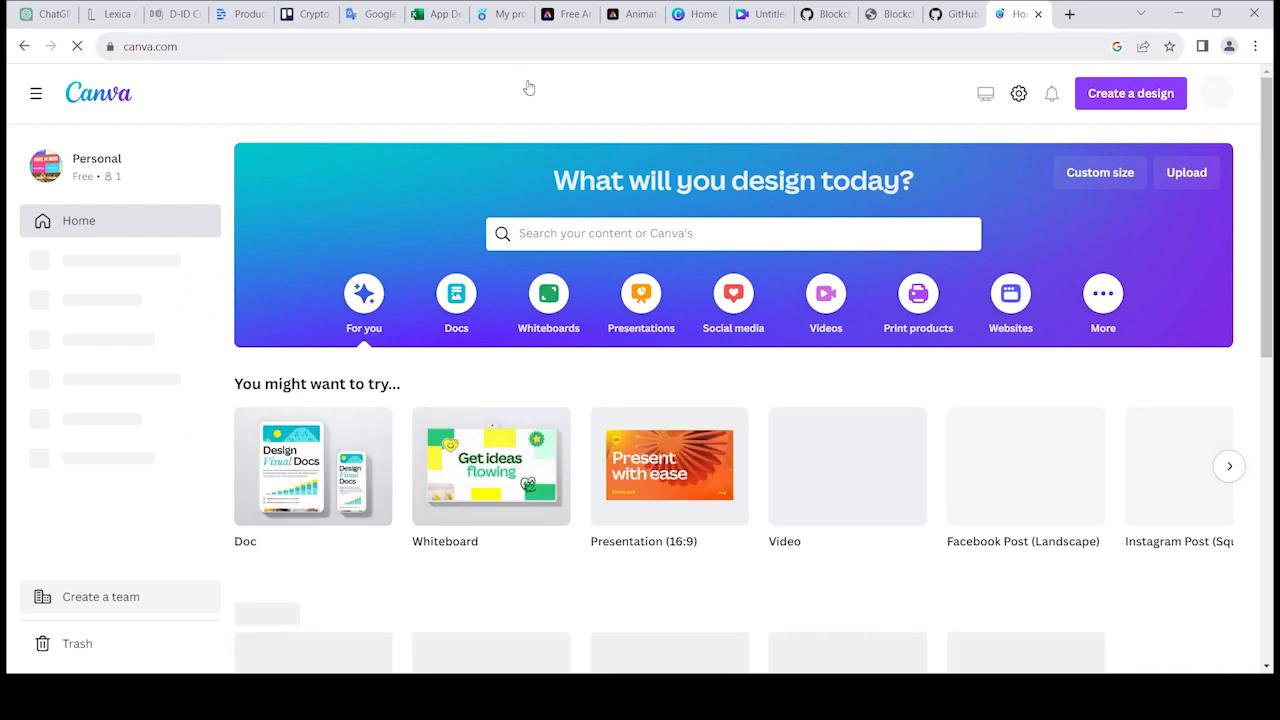
pyautogui.moveTo(518, 93)
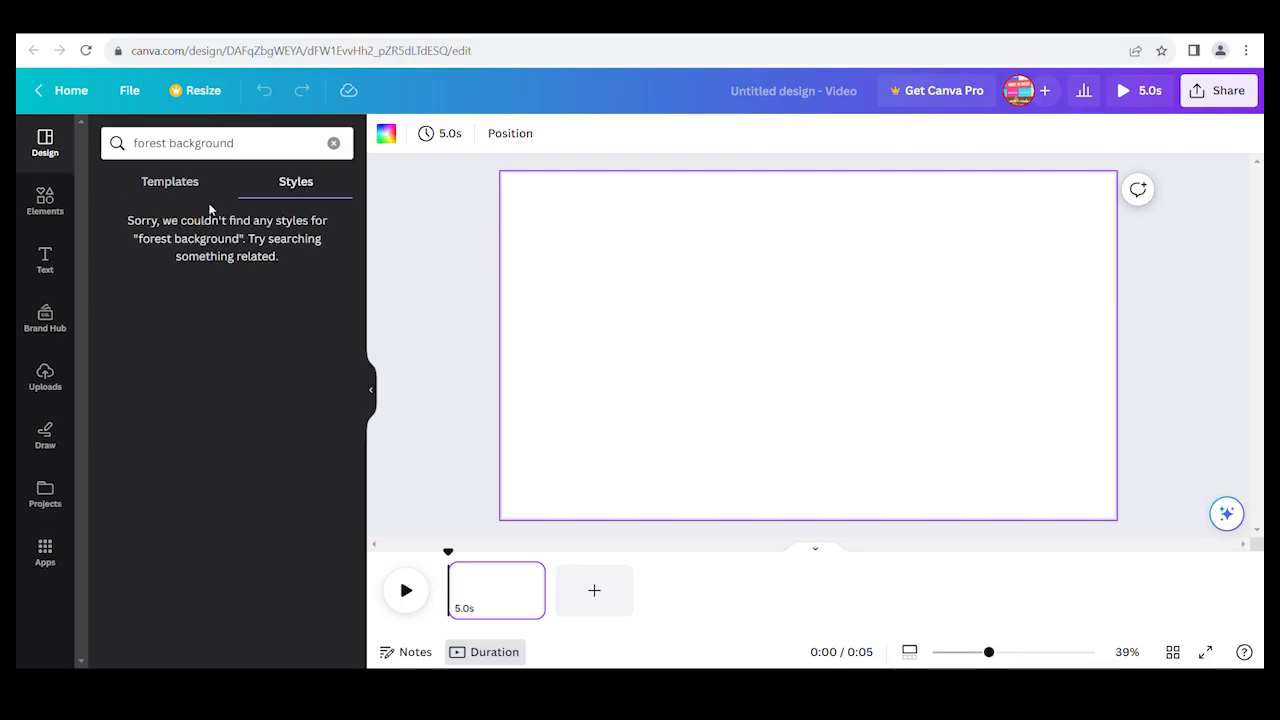
pyautogui.click(45, 376)
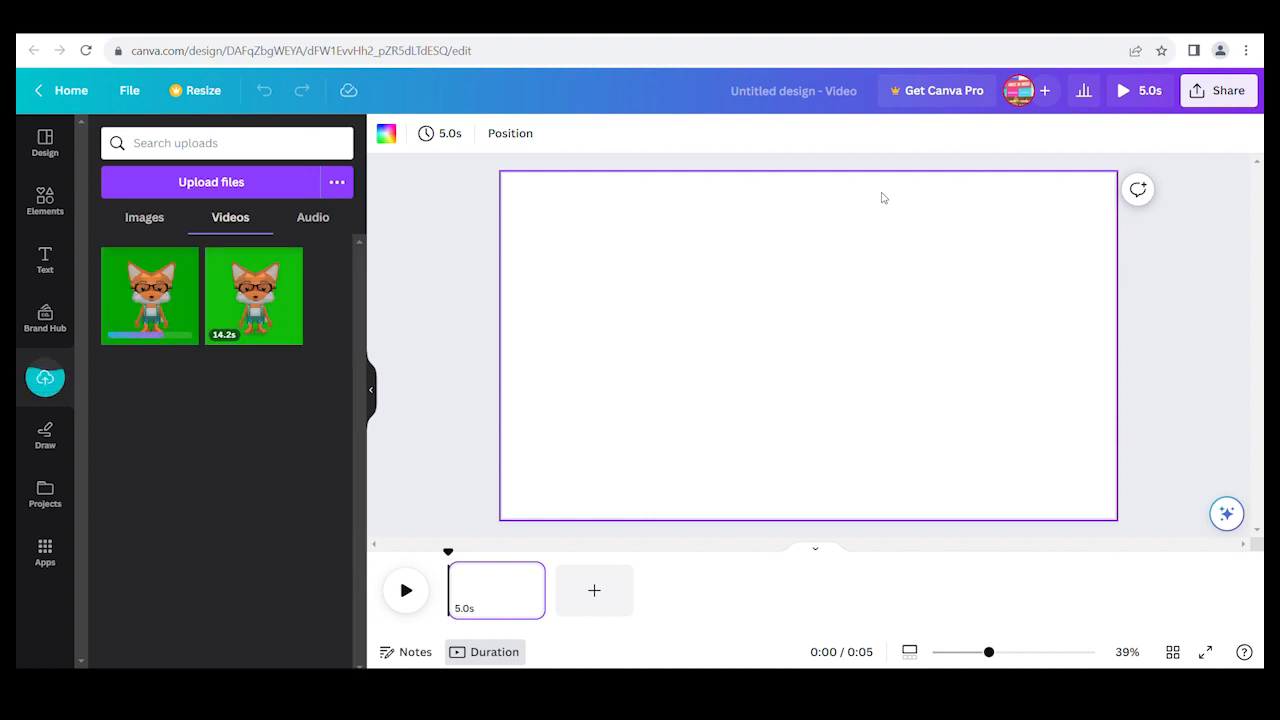
# Add the green-screen fox video to the page and delete it again
pyautogui.click(254, 295)
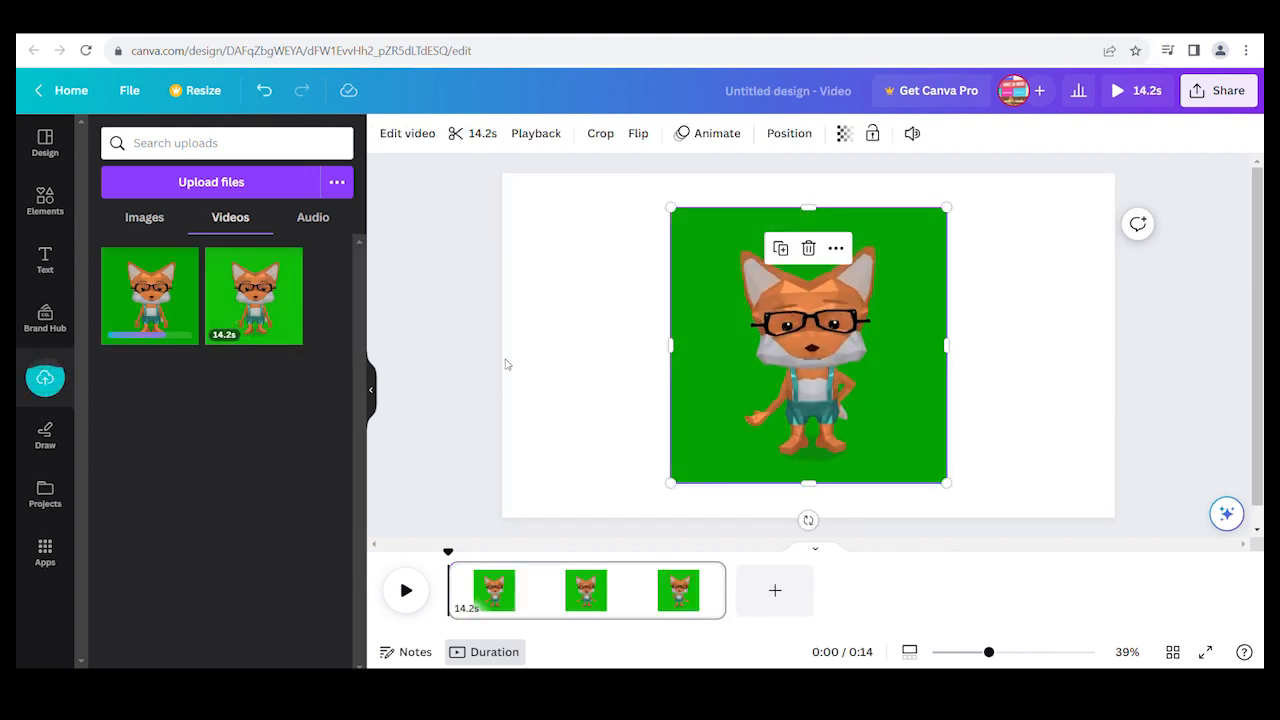
pyautogui.click(808, 248)
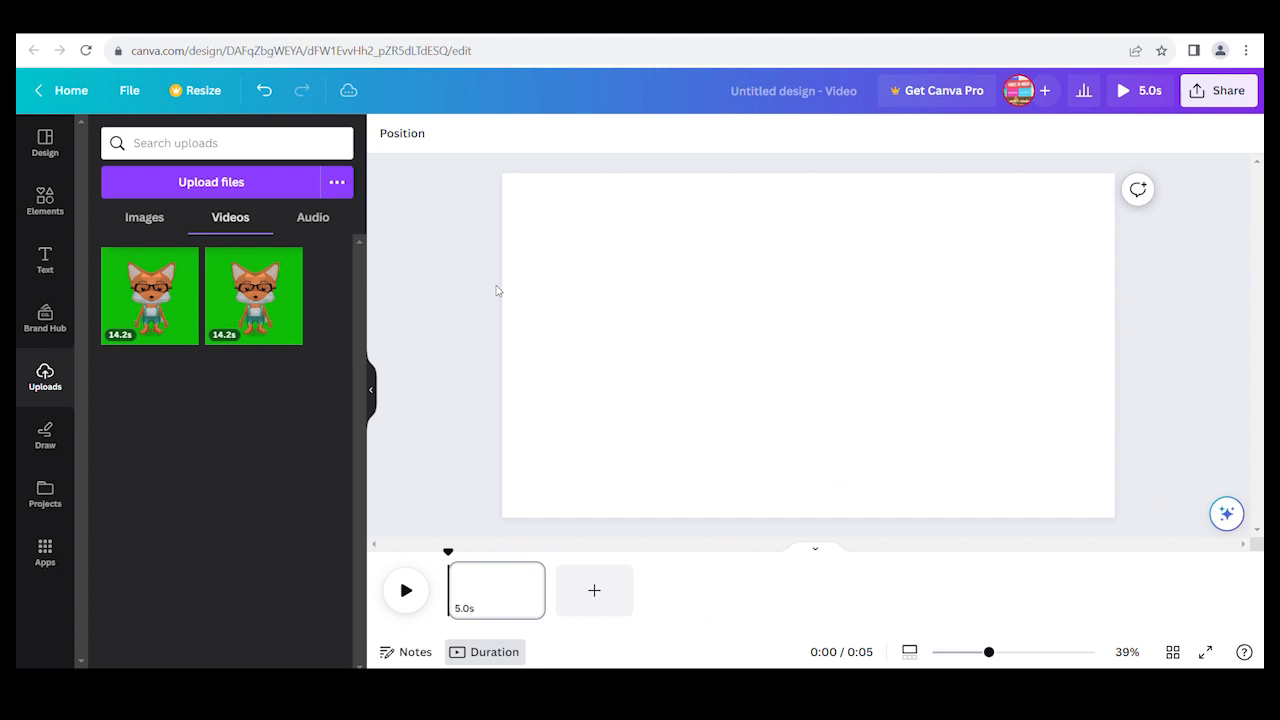
# Search the elements for "Forest background" and browse all the matching graphics
pyautogui.click(45, 203)
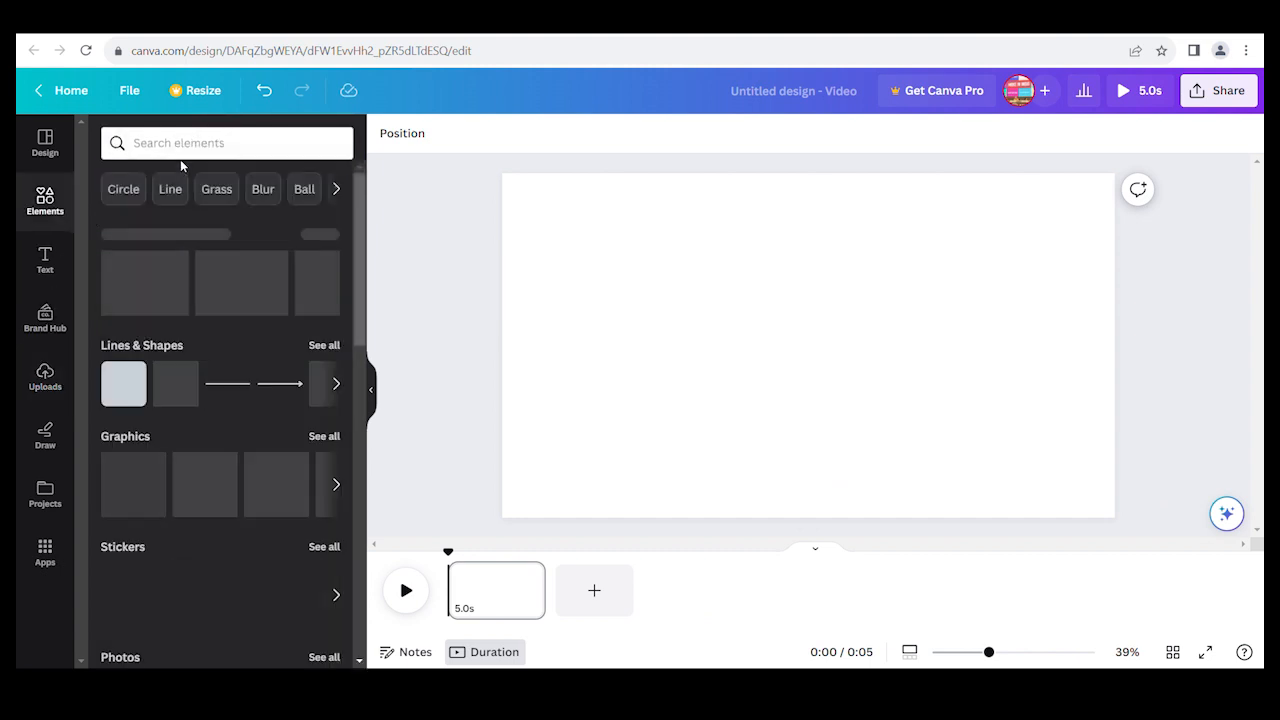
pyautogui.click(182, 154)
pyautogui.write('background')
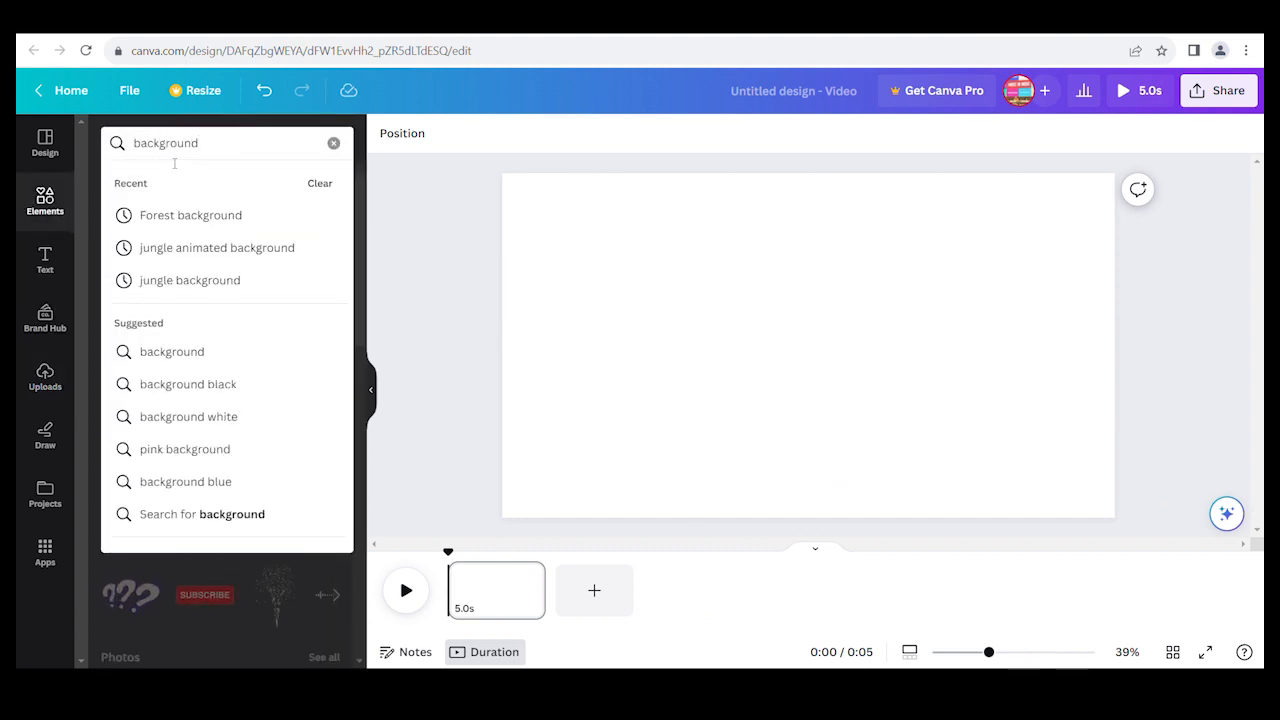
pyautogui.click(191, 215)
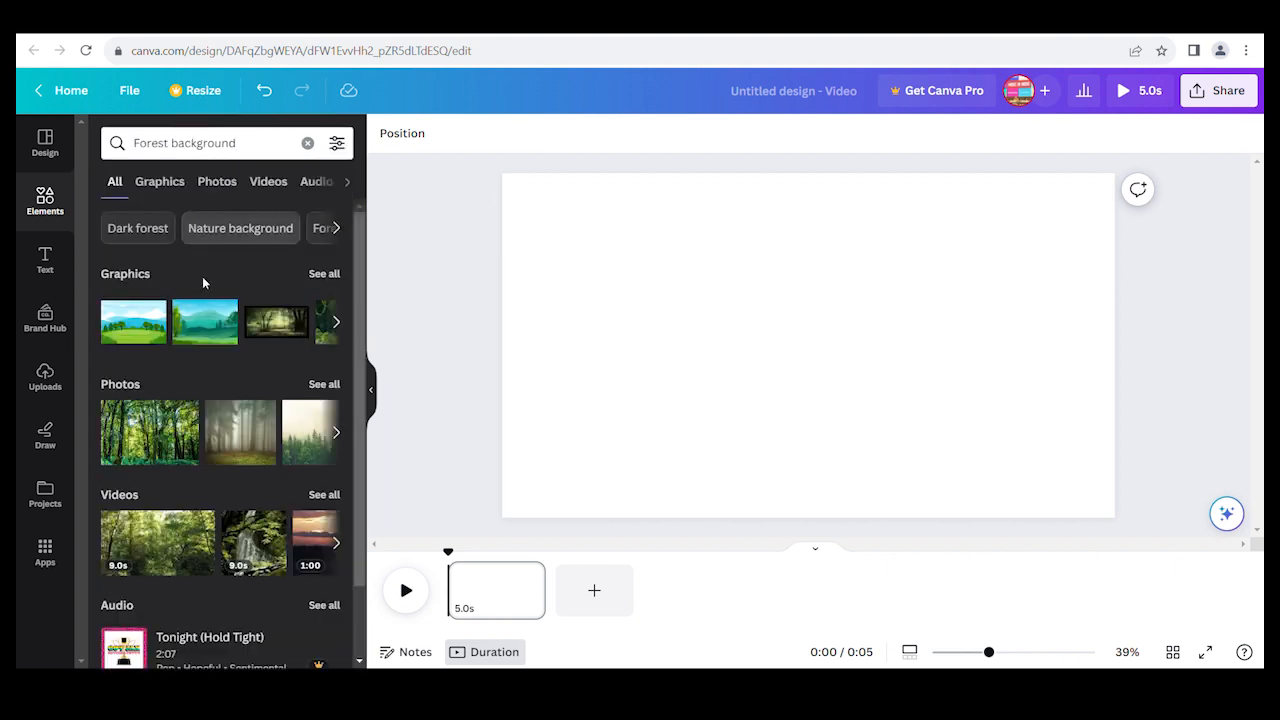
pyautogui.click(338, 277)
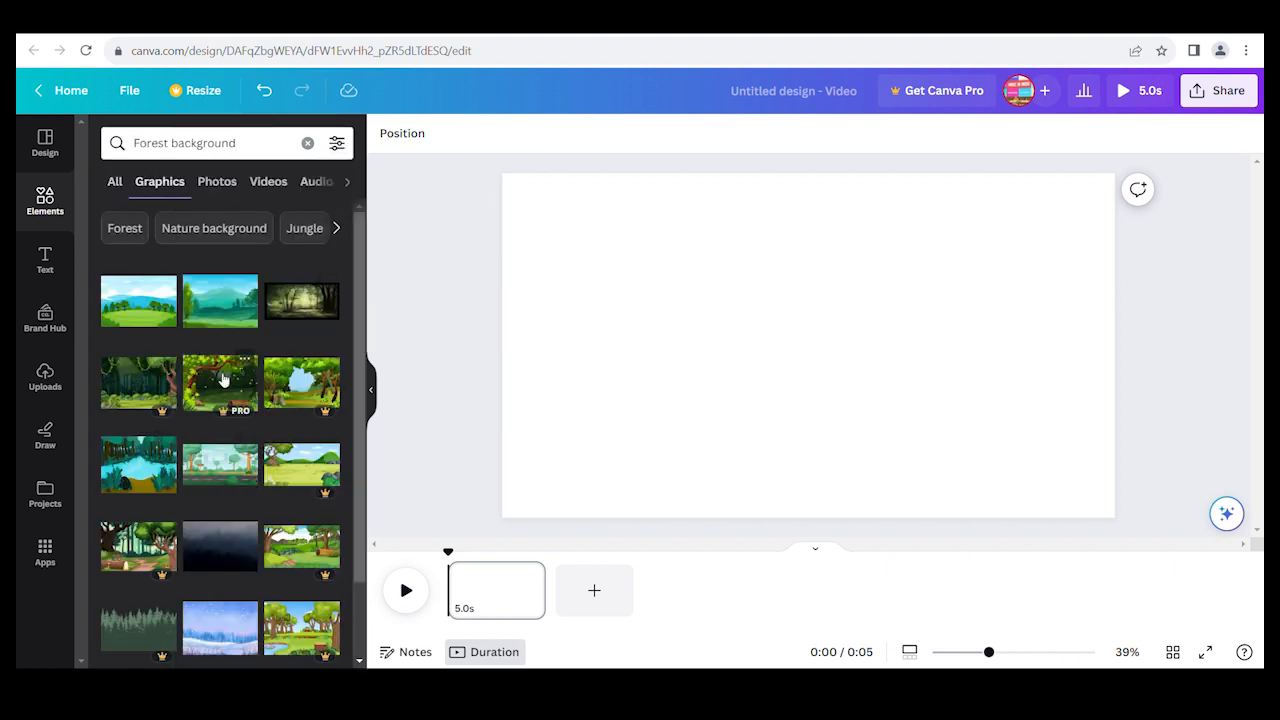
pyautogui.scroll(-3, 200, 478)
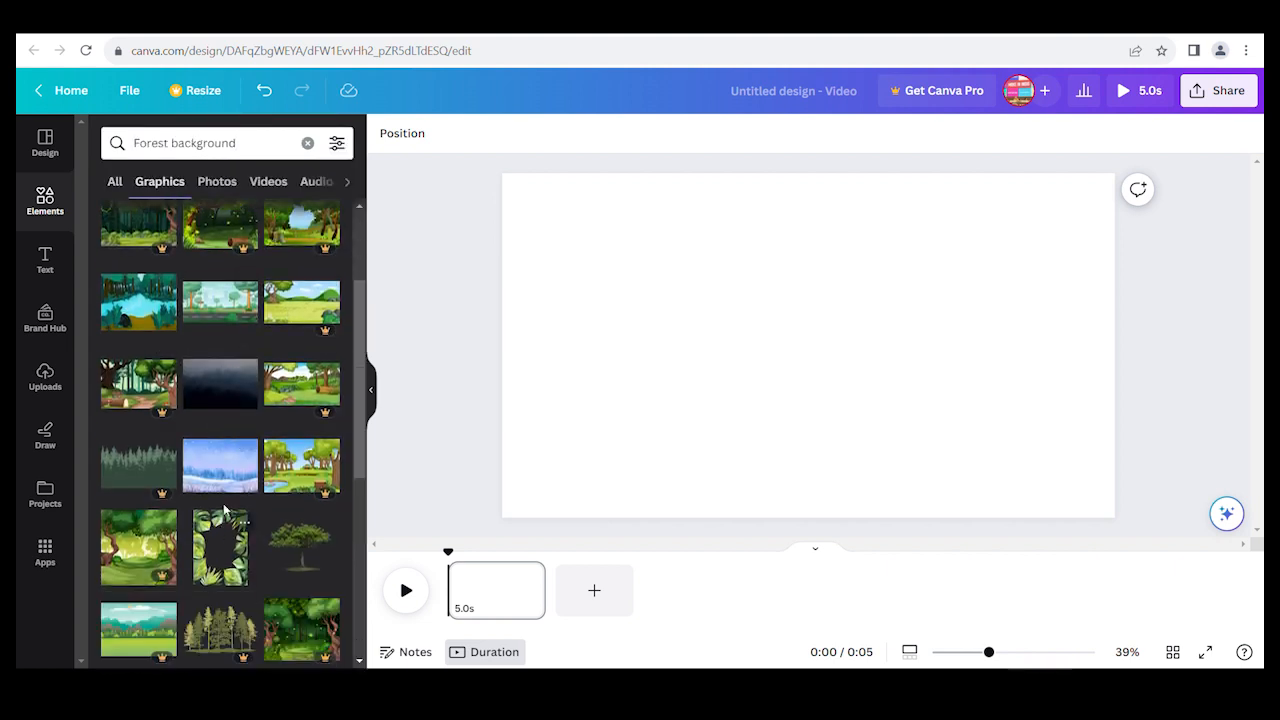
pyautogui.scroll(-5, 163, 476)
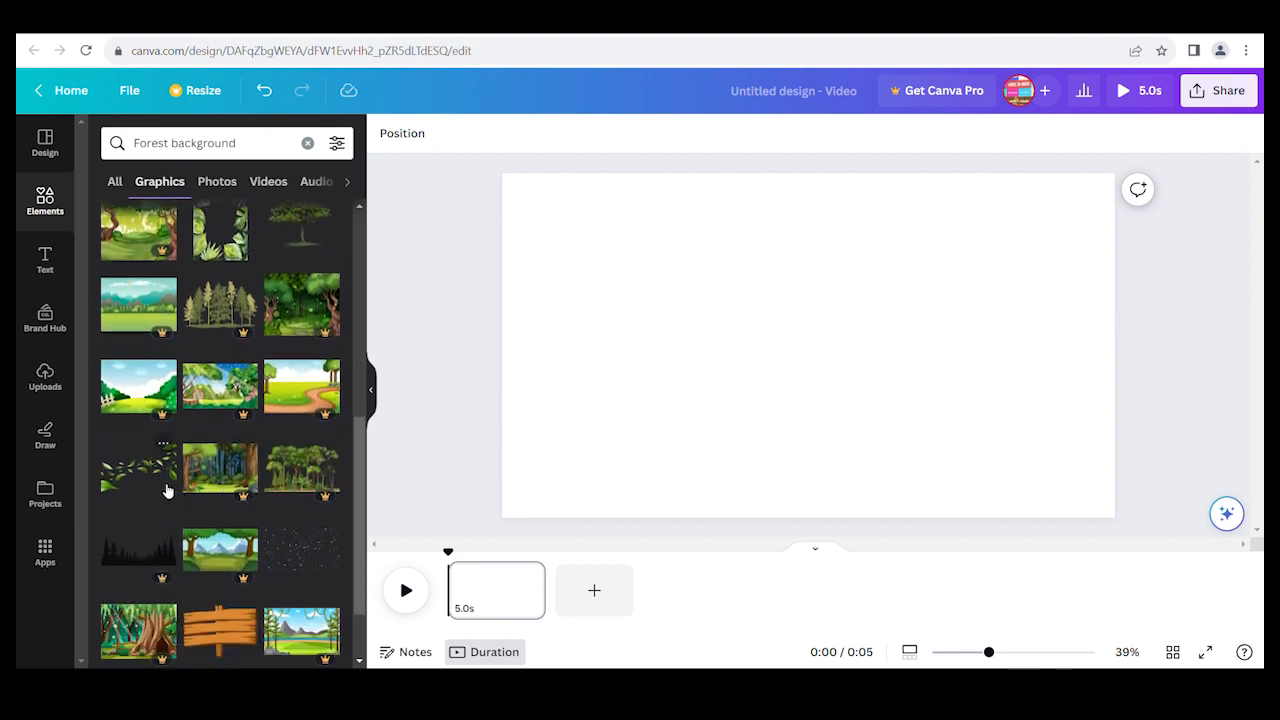
pyautogui.scroll(8, 190, 460)
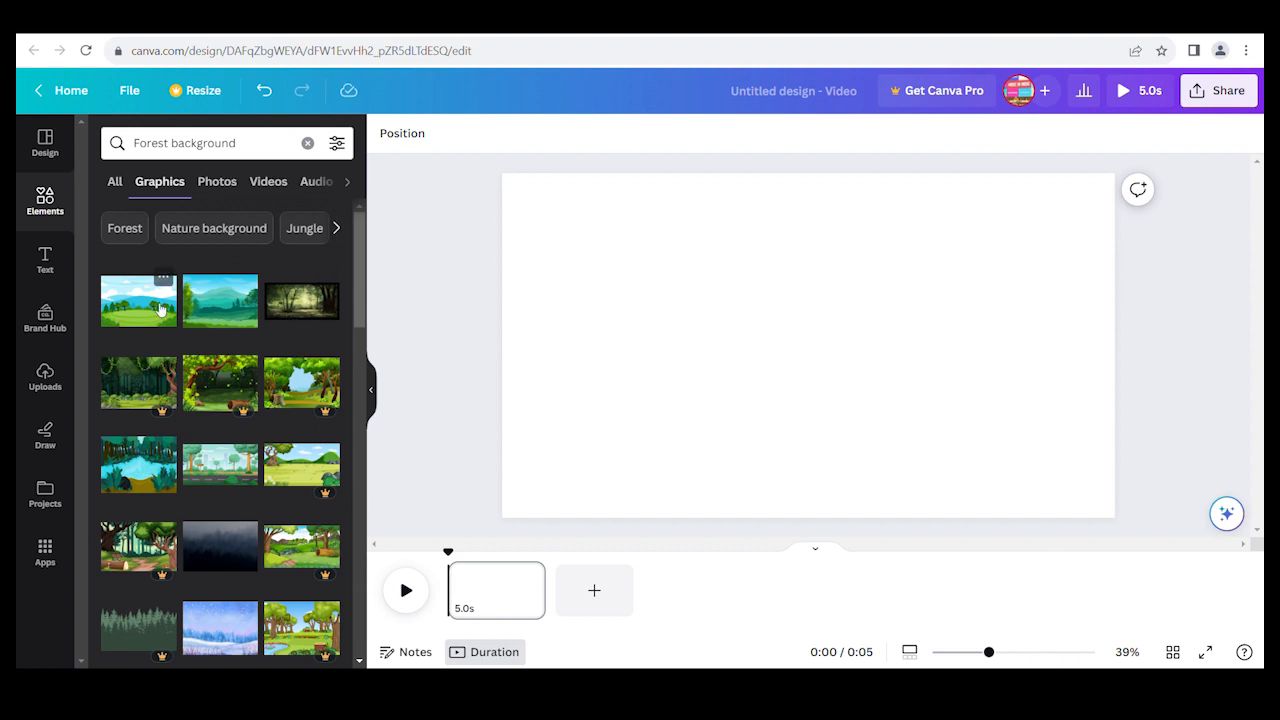
# Place the cartoon meadow graphic with blue hills on the page and stretch it to cover the canvas
pyautogui.moveTo(155, 312); pyautogui.dragTo(640, 244)
pyautogui.moveTo(570, 318); pyautogui.dragTo(508, 324)
pyautogui.moveTo(738, 337); pyautogui.dragTo(802, 346)
pyautogui.moveTo(814, 470); pyautogui.dragTo(809, 512)
pyautogui.moveTo(581, 357); pyautogui.dragTo(503, 349)
pyautogui.moveTo(1047, 348); pyautogui.dragTo(1115, 349)
pyautogui.moveTo(809, 188); pyautogui.dragTo(811, 175)
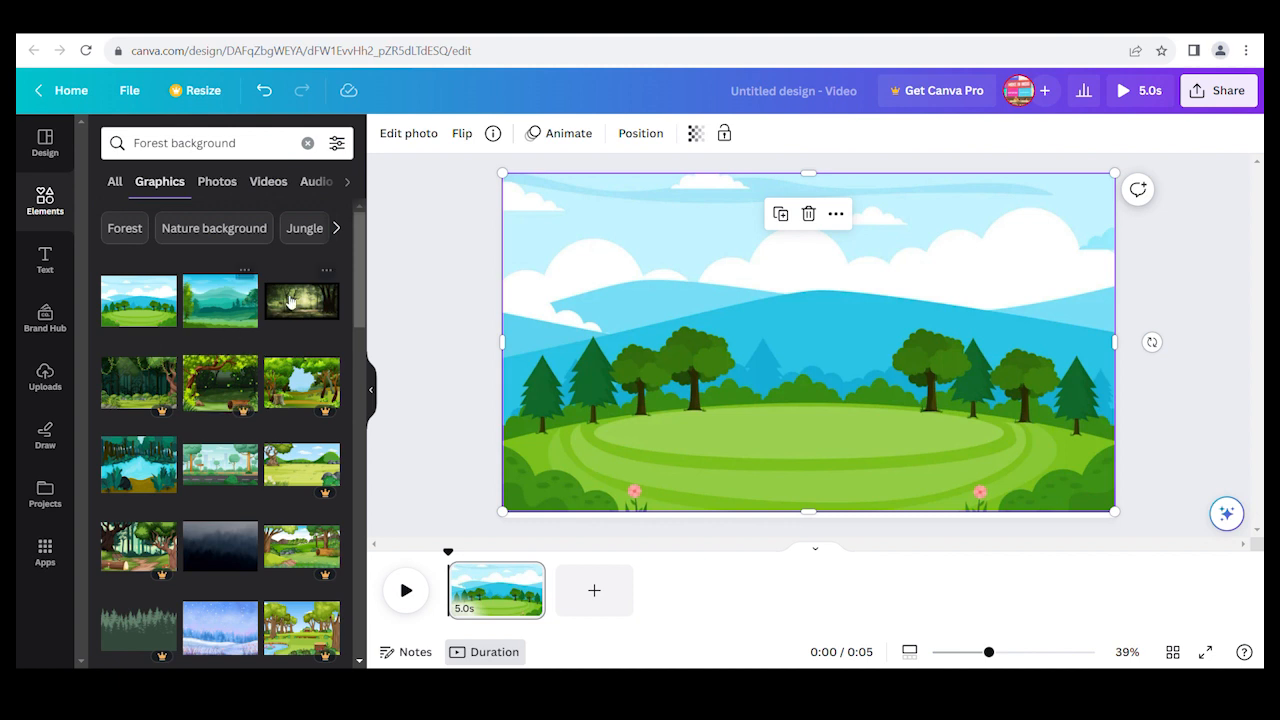
# Search the graphics for "tree gif"
pyautogui.click(229, 143)
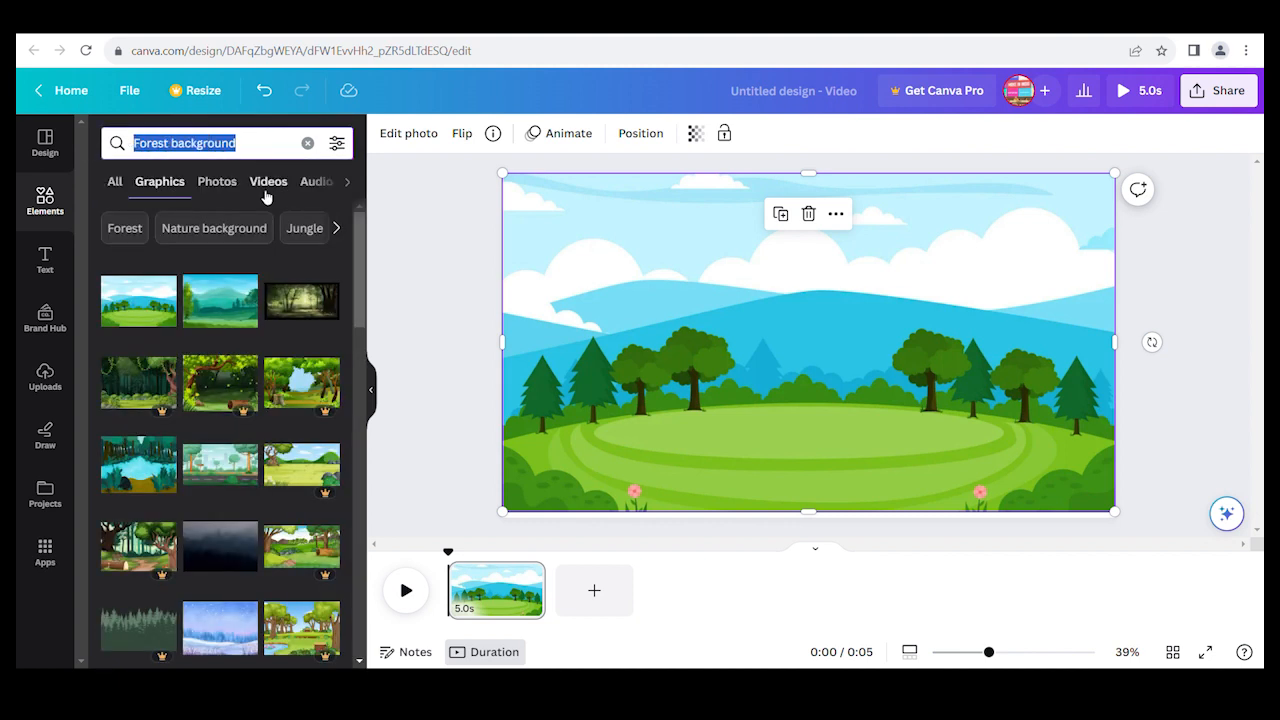
pyautogui.write('tree')
pyautogui.click(165, 215)
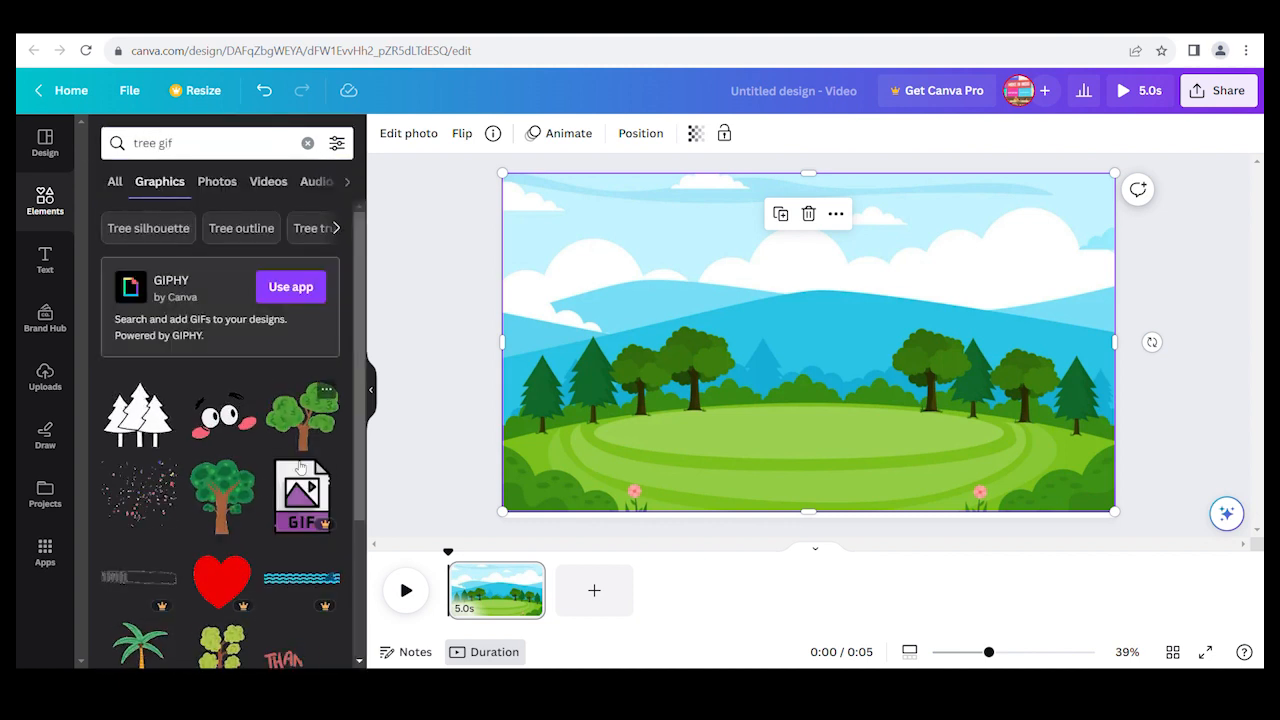
# Add the animated branching green tree to the scene, shrink it, and position it on the meadow's right side
pyautogui.moveTo(218, 490); pyautogui.dragTo(841, 435)
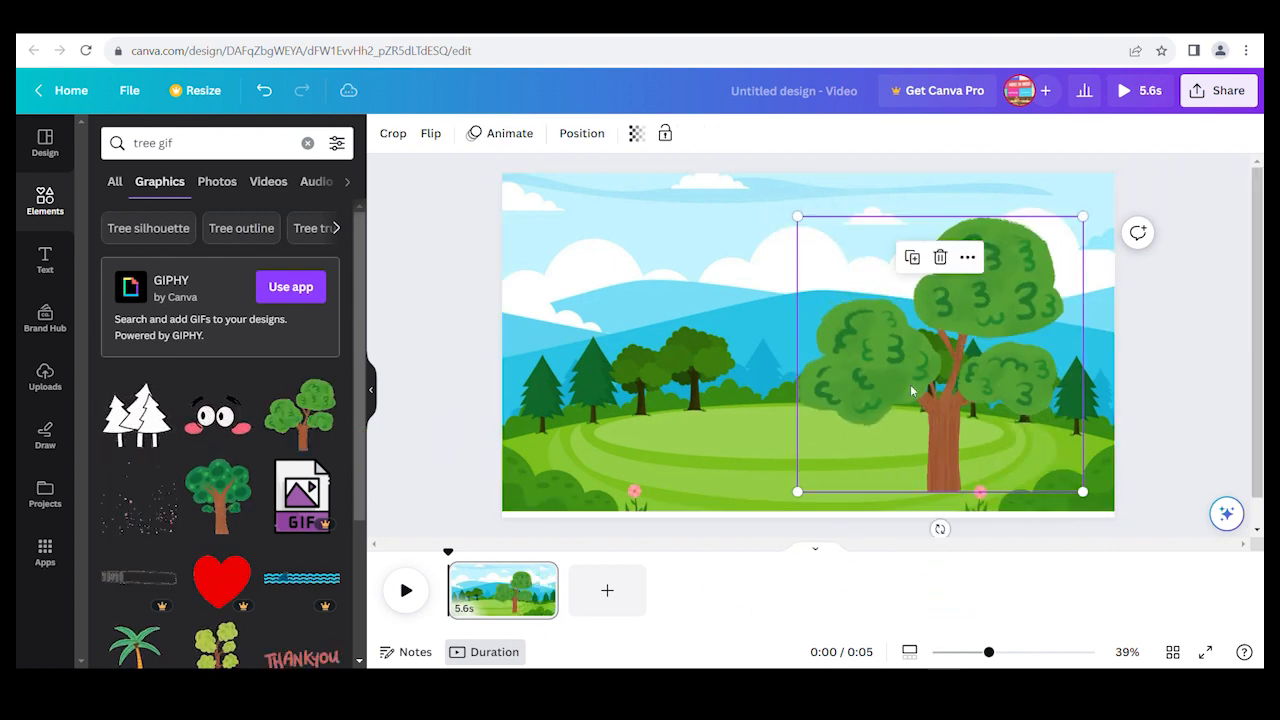
pyautogui.moveTo(1080, 491); pyautogui.dragTo(1014, 472)
pyautogui.moveTo(816, 247); pyautogui.dragTo(891, 262)
pyautogui.moveTo(1005, 358); pyautogui.dragTo(974, 368)
pyautogui.scroll(-3, 142, 500)
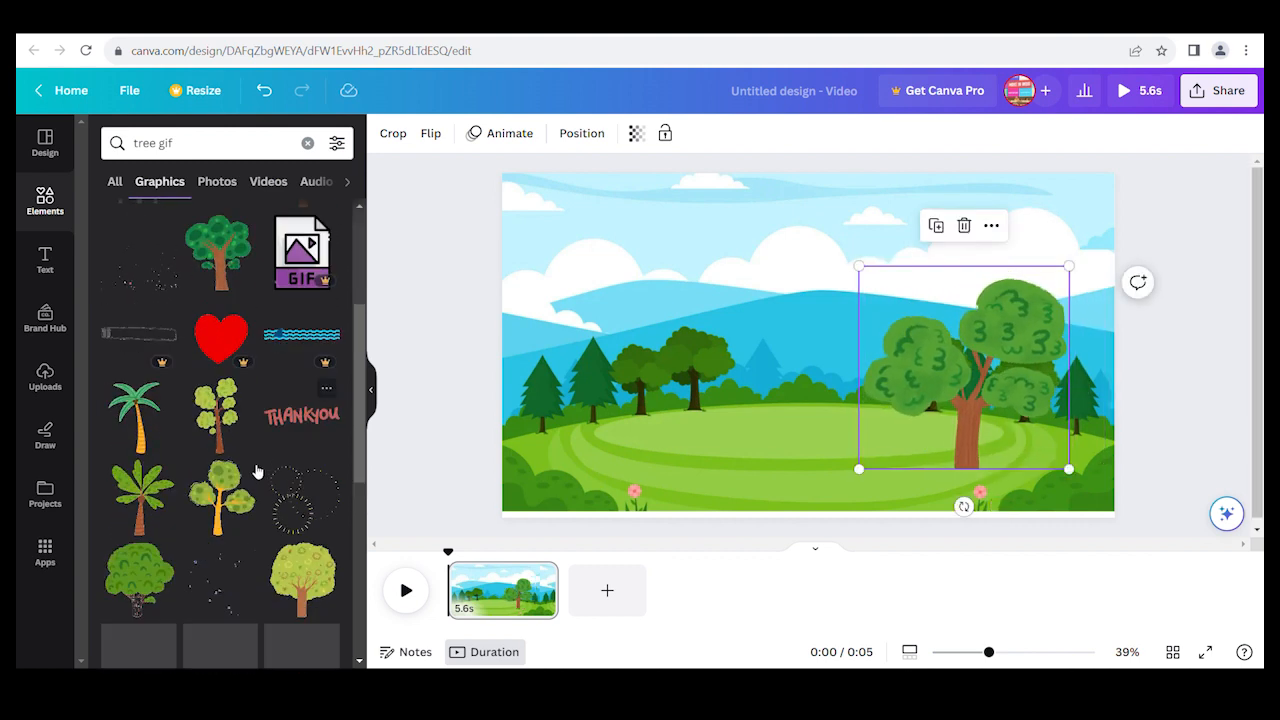
# Add the animated palm tree to the scene, shrink it, and position it on the meadow's left side
pyautogui.moveTo(142, 500); pyautogui.dragTo(640, 380)
pyautogui.moveTo(763, 229); pyautogui.dragTo(663, 320)
pyautogui.moveTo(590, 411); pyautogui.dragTo(585, 371)
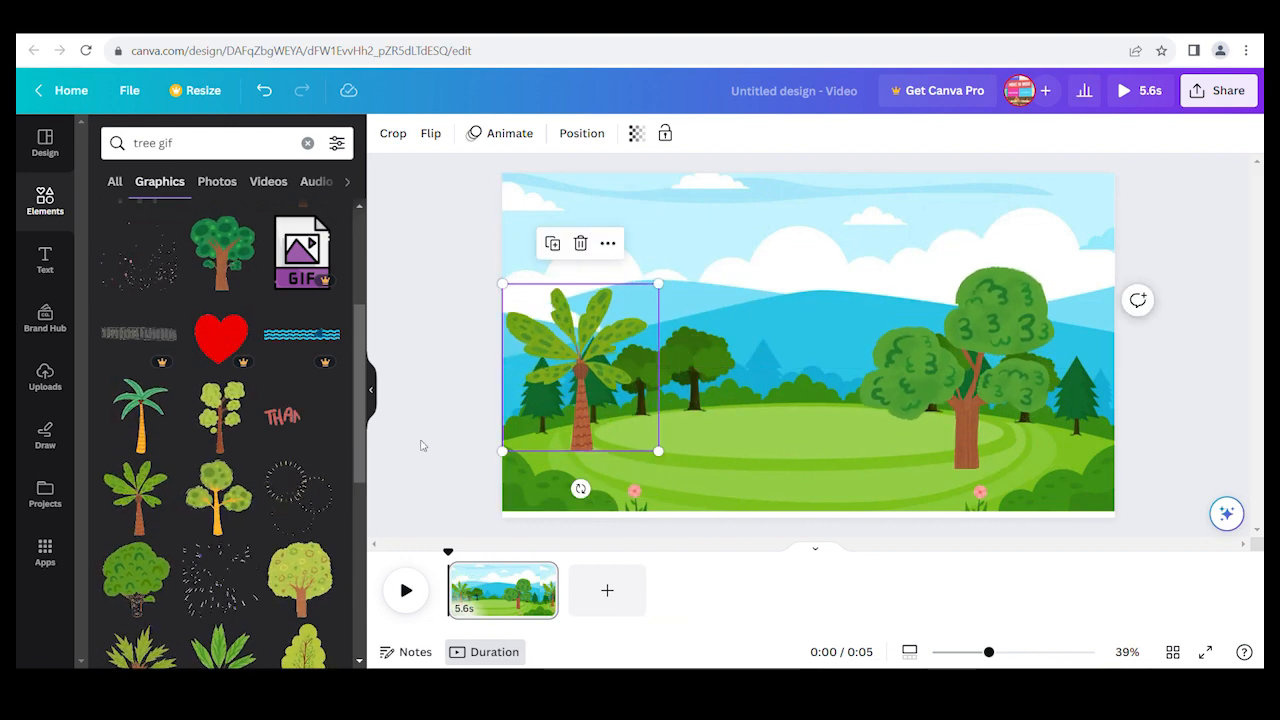
# Search the graphics for "tree branch gif"
pyautogui.scroll(-3, 255, 475)
pyautogui.scroll(5, 255, 475)
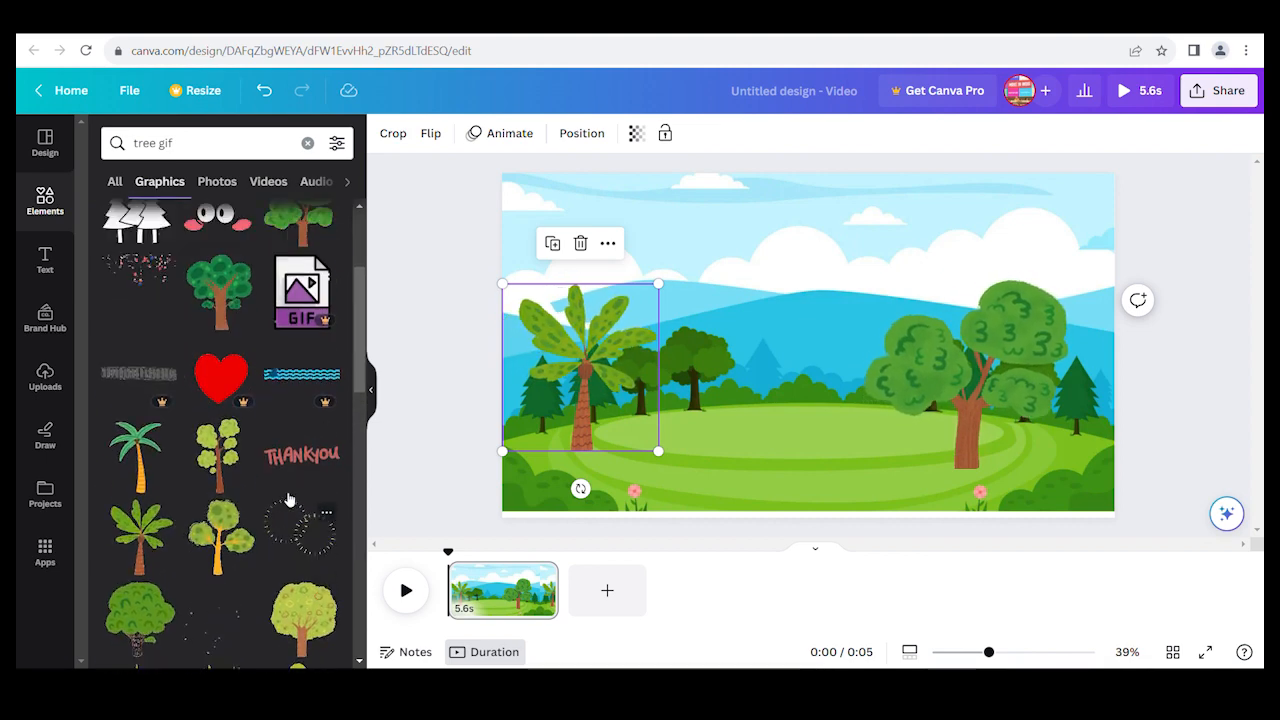
pyautogui.click(194, 152)
pyautogui.write('branch')
pyautogui.press('Return')
pyautogui.scroll(-1, 208, 437)
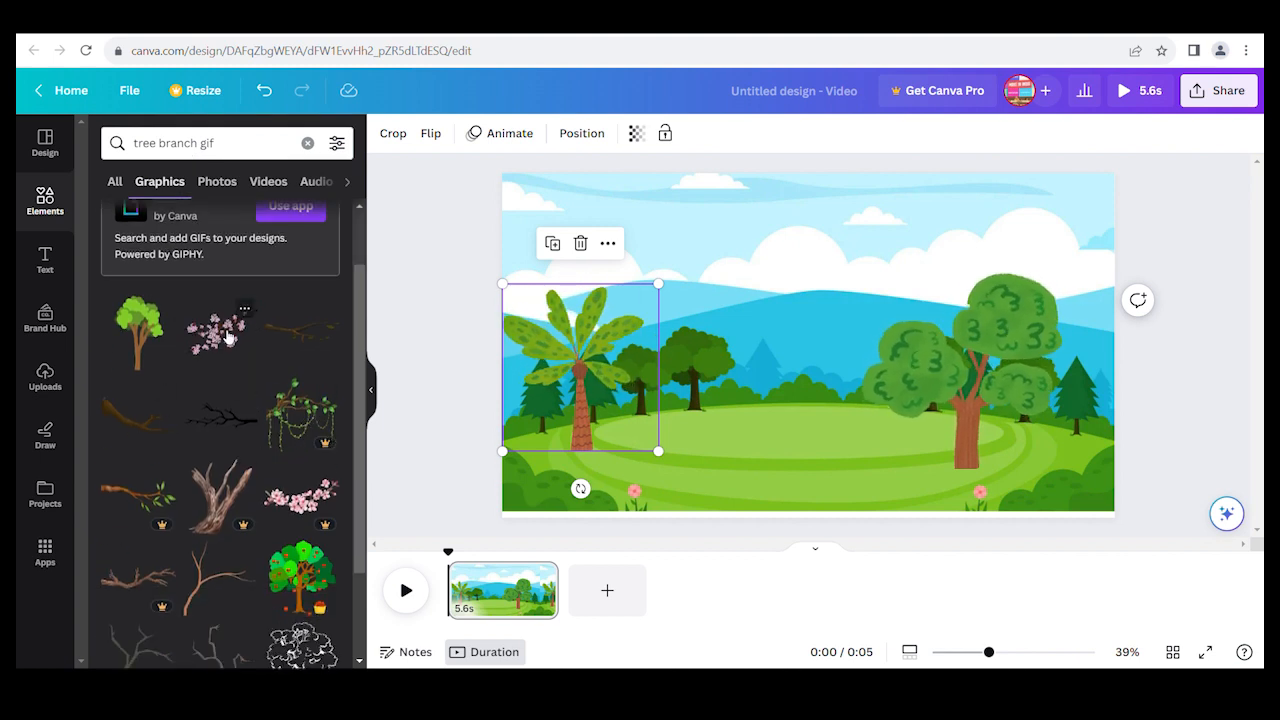
# Add the bare brown branch, shrink and rotate it, and attach it to the dark tree beside the palm
pyautogui.moveTo(140, 438); pyautogui.dragTo(722, 409)
pyautogui.moveTo(929, 471); pyautogui.dragTo(825, 378)
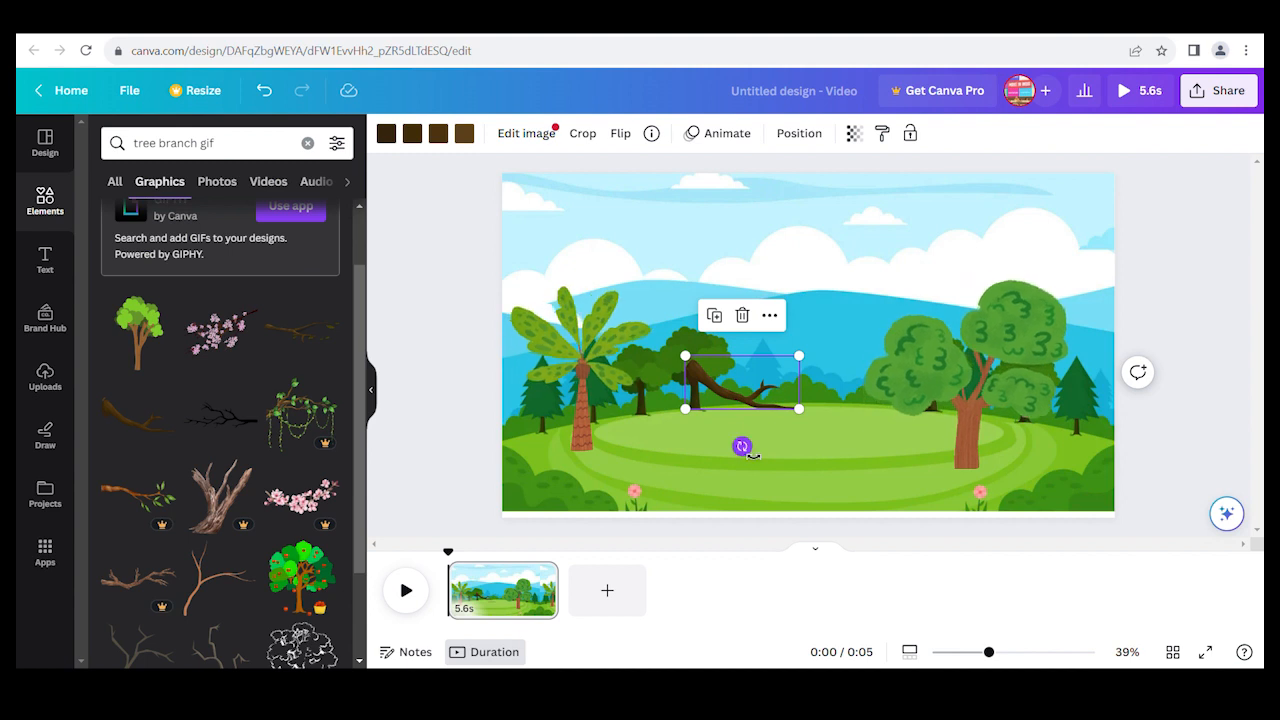
pyautogui.moveTo(748, 452); pyautogui.dragTo(771, 398)
pyautogui.moveTo(793, 449); pyautogui.dragTo(733, 383)
pyautogui.moveTo(817, 356)
pyautogui.mouseDown()
pyautogui.moveTo(835, 365)
pyautogui.moveTo(825, 355)
pyautogui.mouseUp()
pyautogui.click(648, 459)
# Search the graphics for "bird gif" and browse the matching birds
pyautogui.tripleClick(205, 143)
pyautogui.write('bird gif')
pyautogui.press('Return')
pyautogui.scroll(-5, 276, 437)
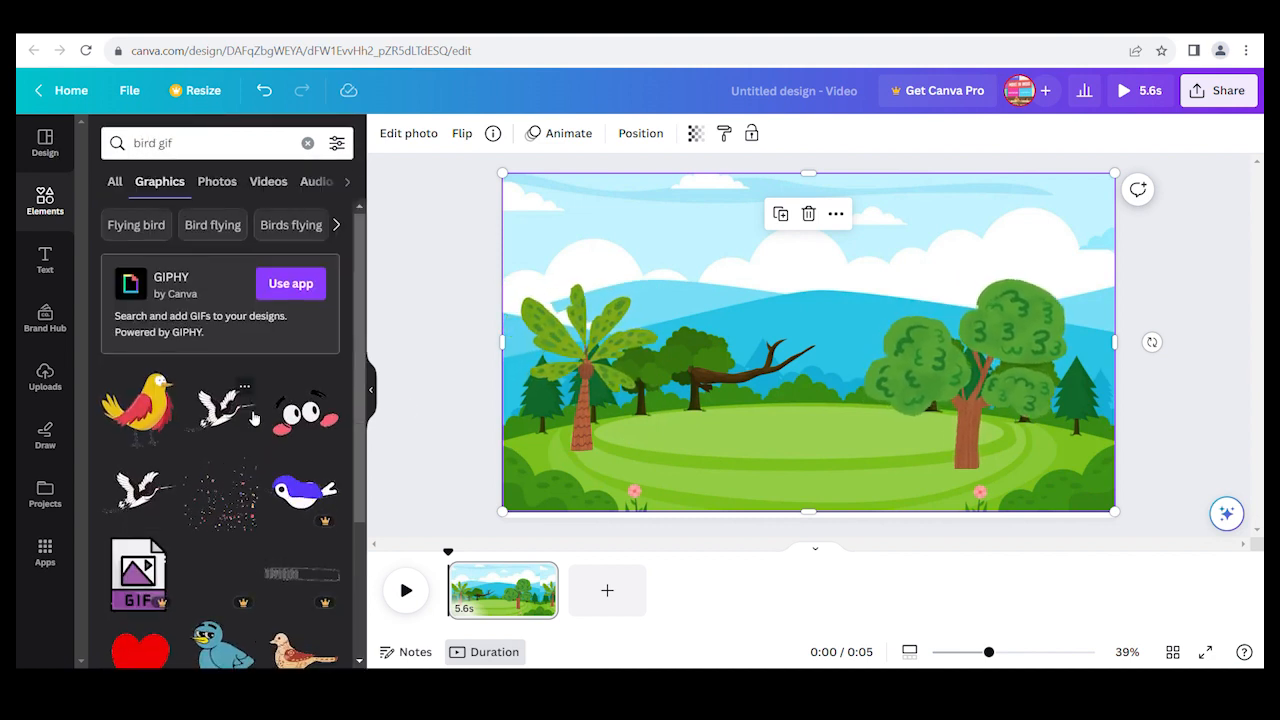
pyautogui.scroll(-4, 226, 425)
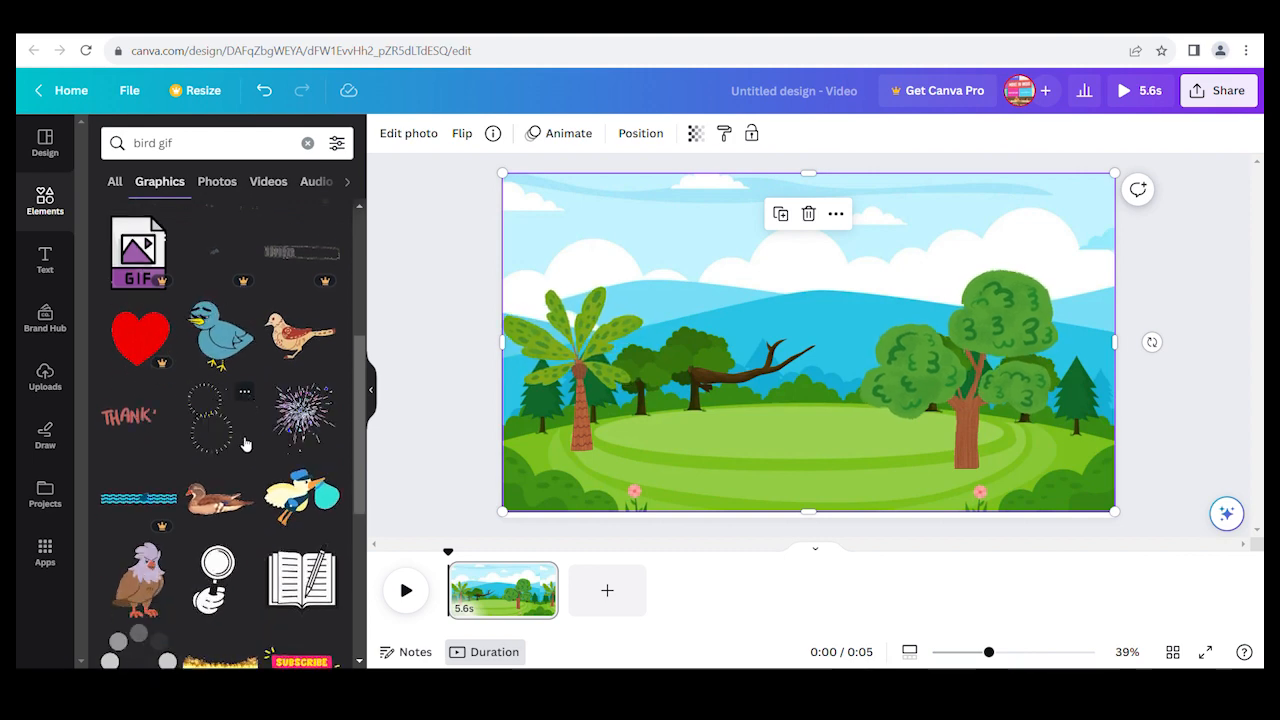
pyautogui.scroll(1, 300, 390)
pyautogui.scroll(1, 306, 384)
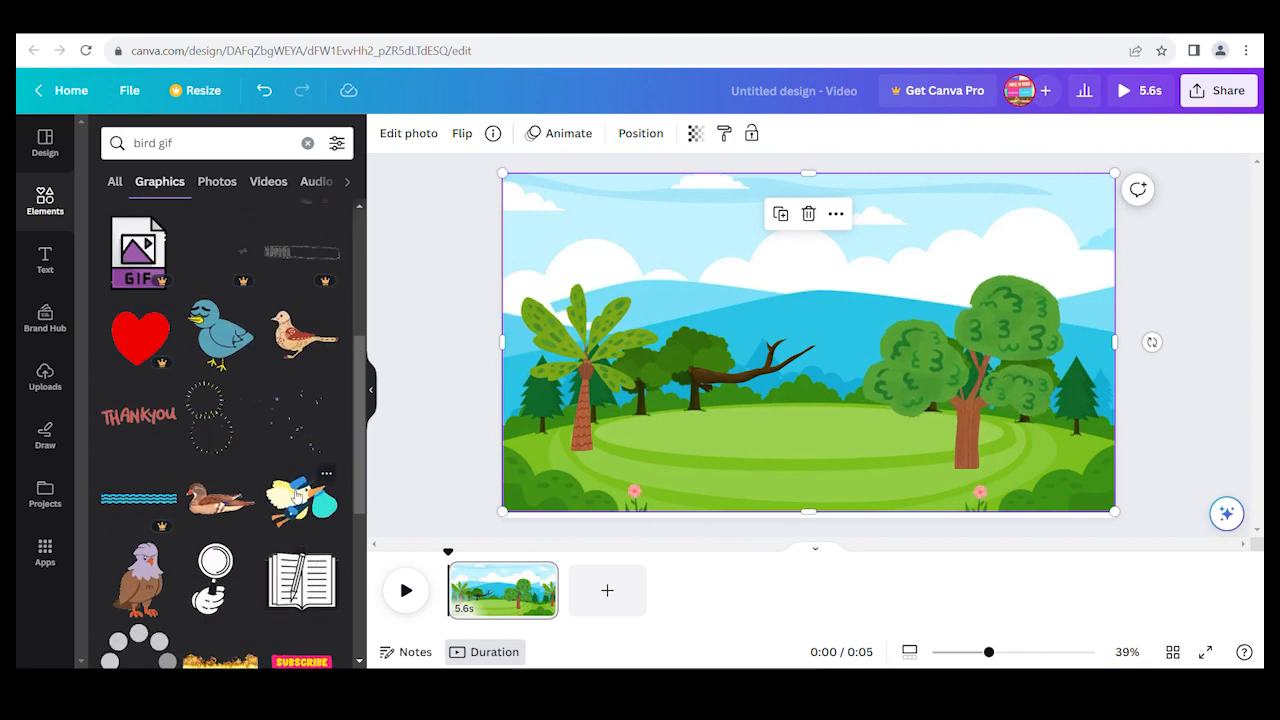
# Add the animated stork on the branch and the brown grey-headed bird at the palm's foot, shrinking both to fit
pyautogui.moveTo(300, 480); pyautogui.dragTo(740, 300)
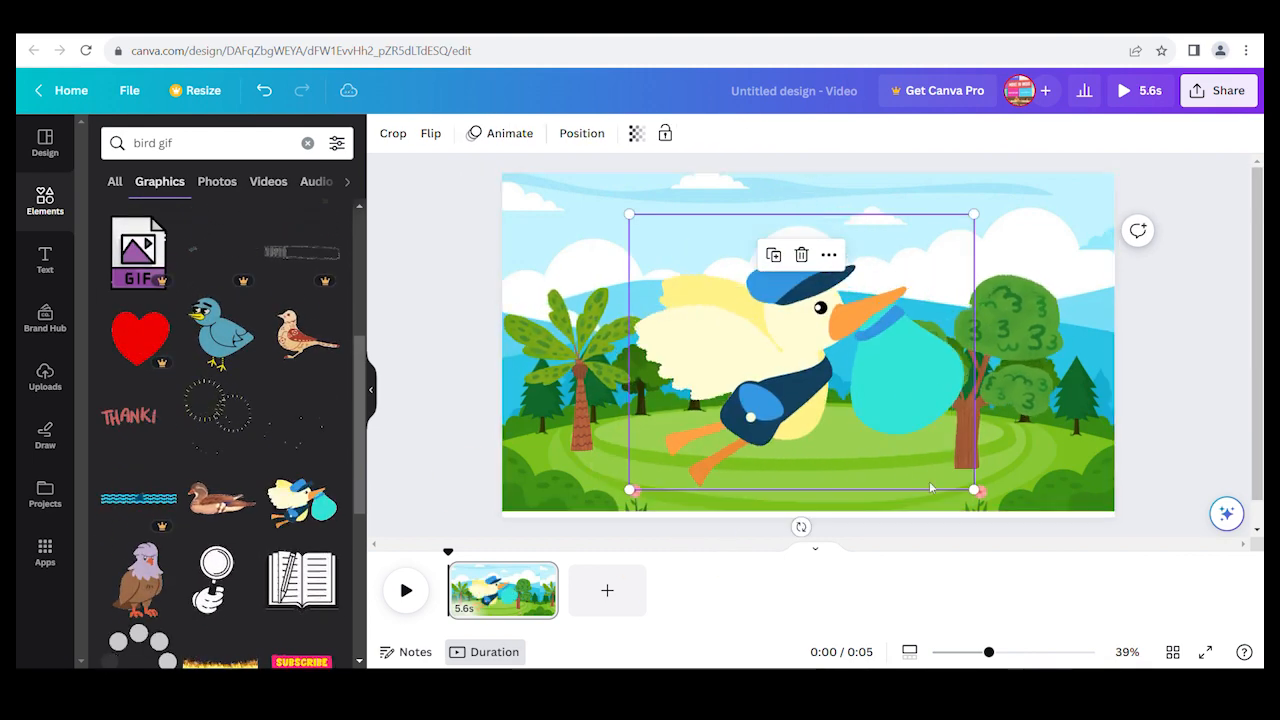
pyautogui.moveTo(983, 500); pyautogui.dragTo(759, 292)
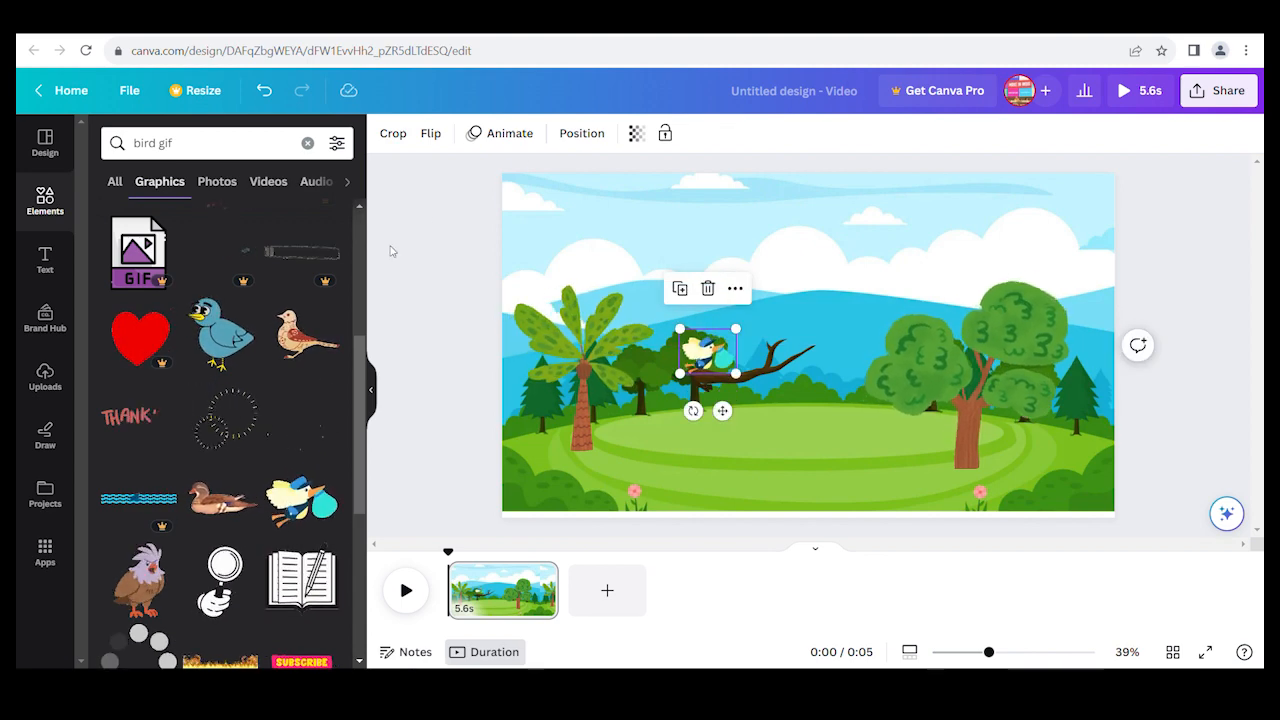
pyautogui.moveTo(535, 461); pyautogui.dragTo(648, 436)
pyautogui.moveTo(672, 480); pyautogui.dragTo(662, 361)
pyautogui.moveTo(700, 511); pyautogui.dragTo(607, 448)
pyautogui.moveTo(540, 290); pyautogui.dragTo(593, 444)
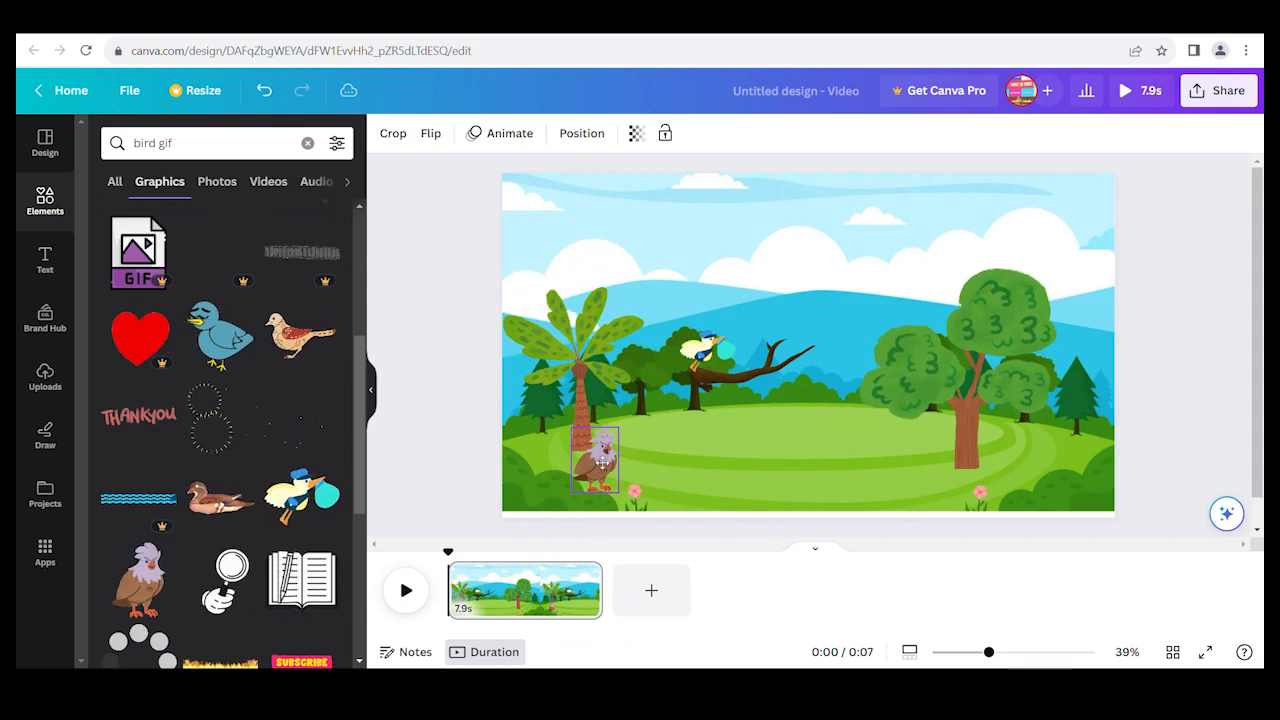
# Add the yellow and red bird to the scene, shrink it, and perch it on top of the palm tree
pyautogui.scroll(3, 190, 372)
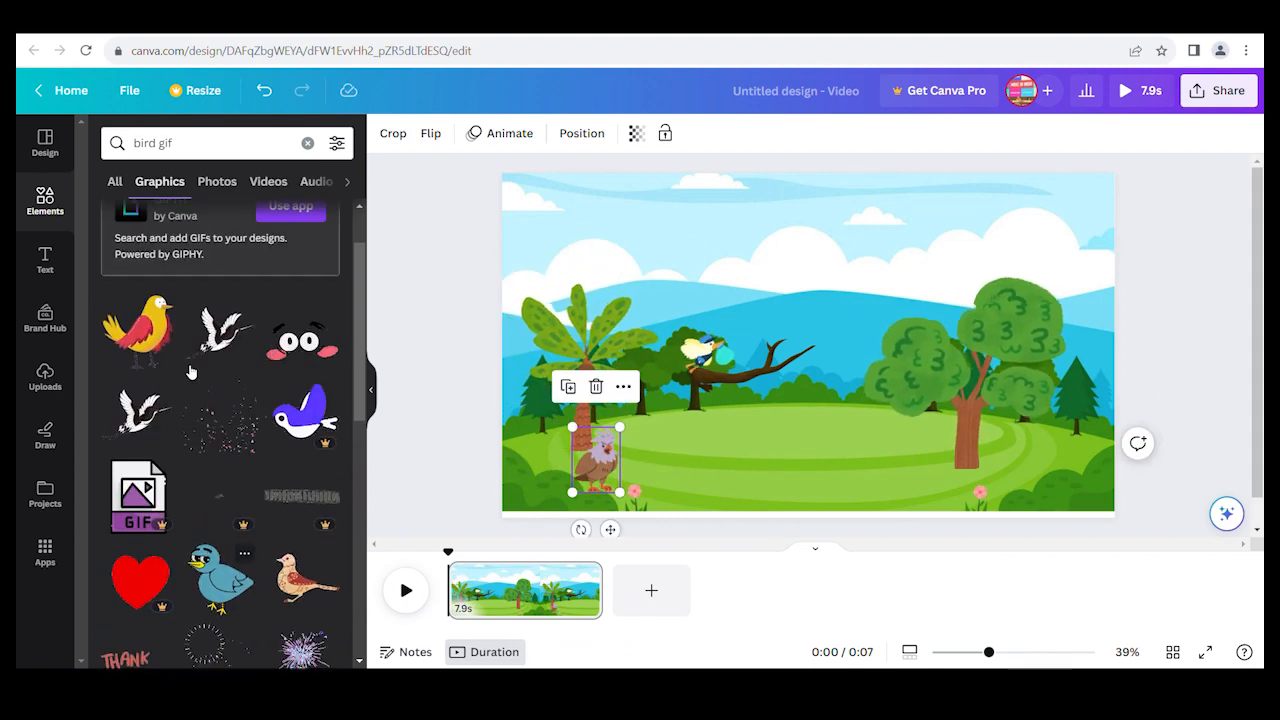
pyautogui.moveTo(453, 383); pyautogui.dragTo(700, 290)
pyautogui.moveTo(757, 486); pyautogui.dragTo(555, 335)
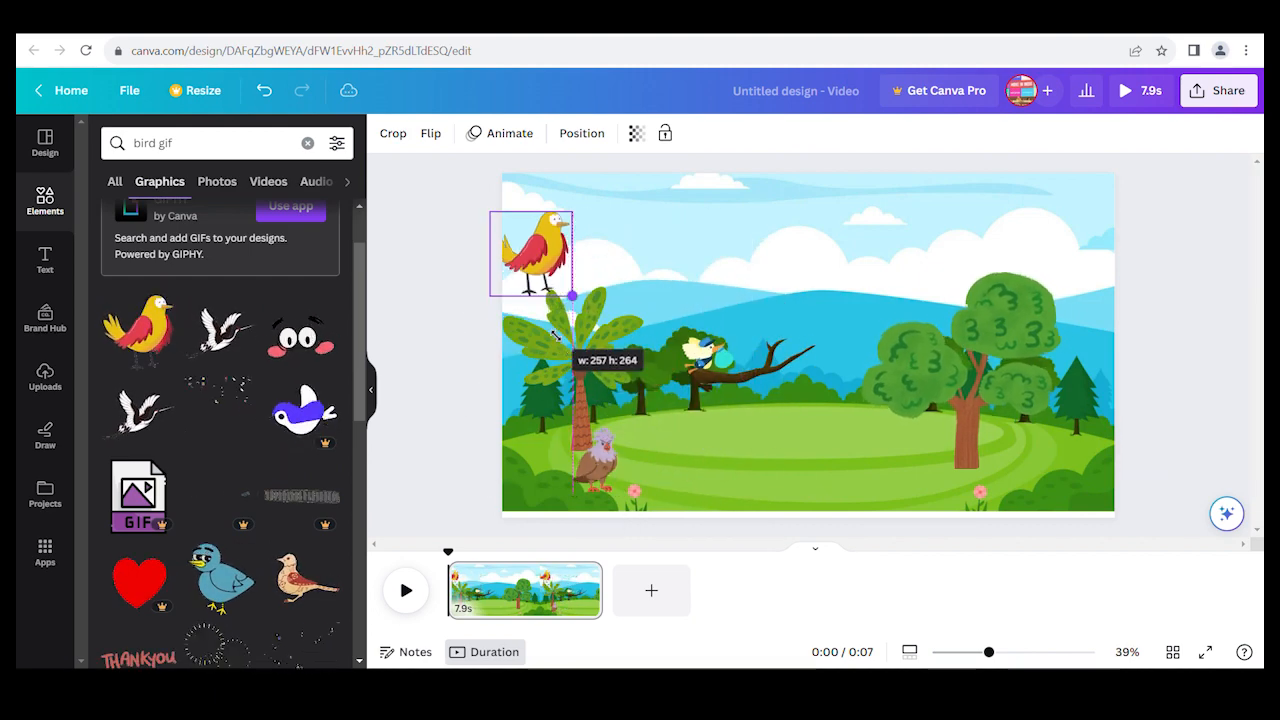
pyautogui.moveTo(551, 271); pyautogui.dragTo(620, 300)
# Create a custom animation path that flies the stork from the branch off the canvas's right edge
pyautogui.click(707, 350)
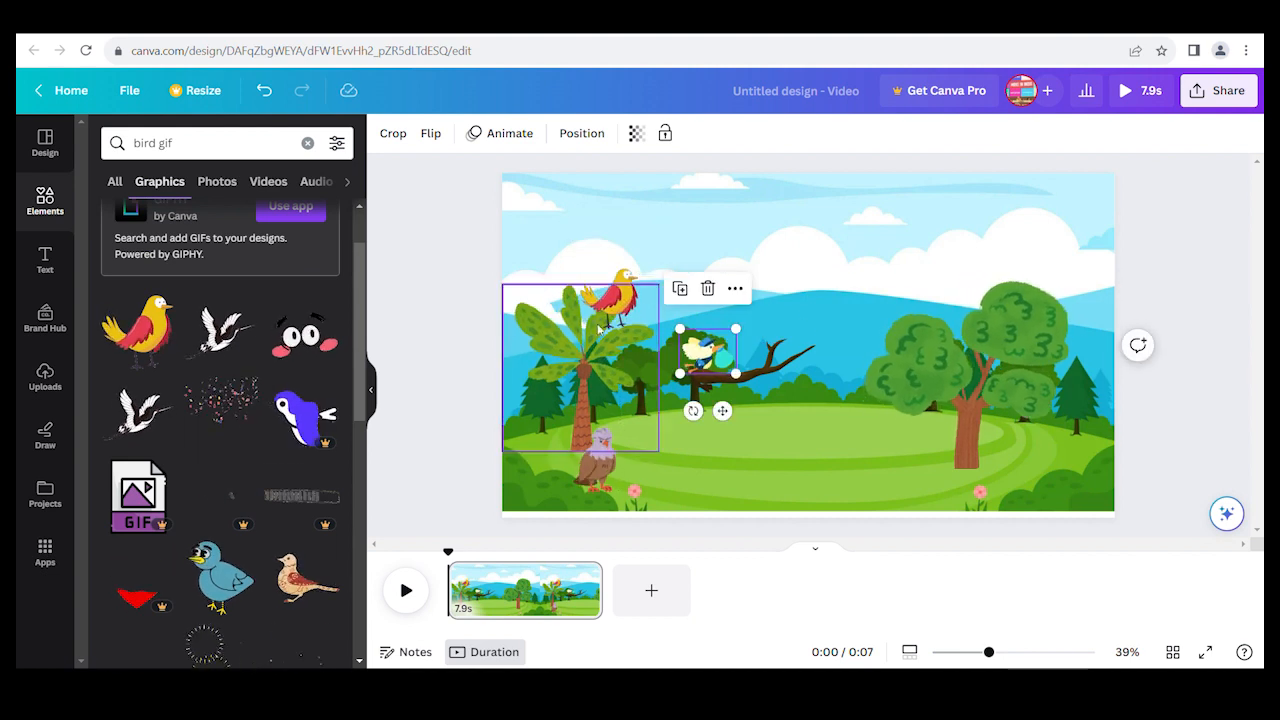
pyautogui.click(510, 133)
pyautogui.click(200, 195)
pyautogui.moveTo(710, 358); pyautogui.dragTo(918, 313)
pyautogui.moveTo(997, 321); pyautogui.dragTo(1131, 280)
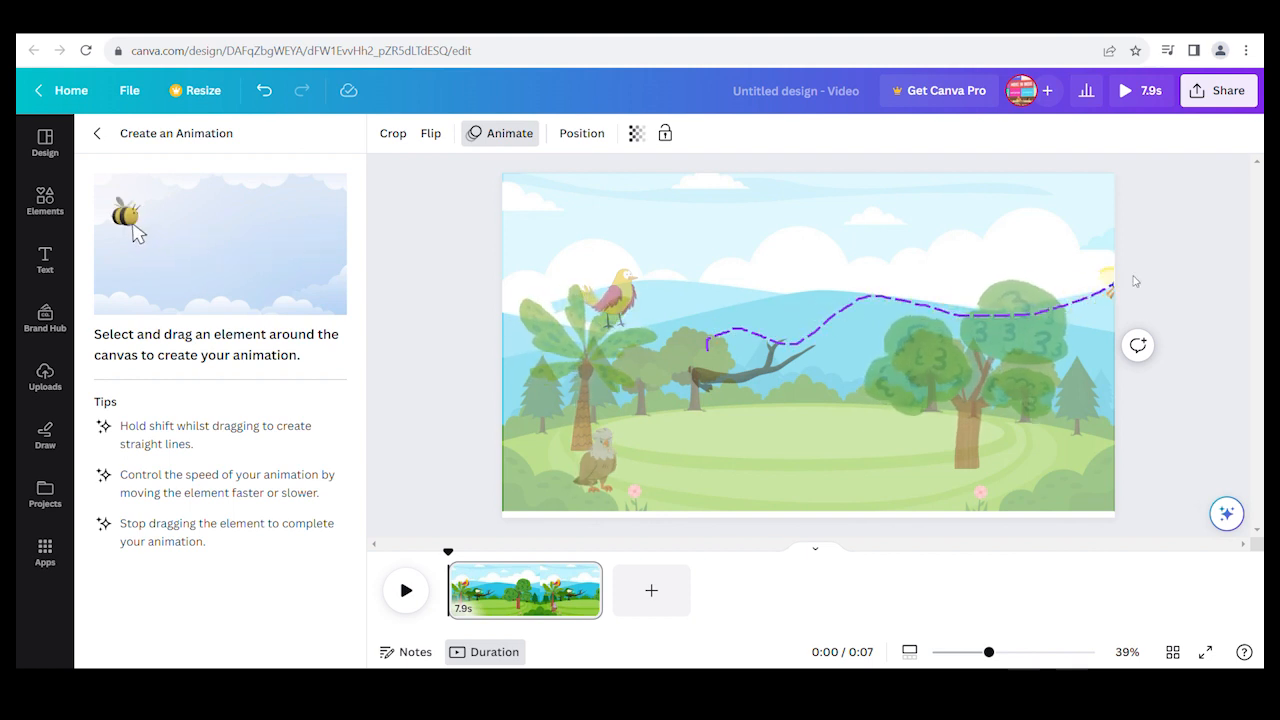
# Create a custom animation path that flies the yellow and red bird from the palm to the large tree's trunk
pyautogui.click(610, 300)
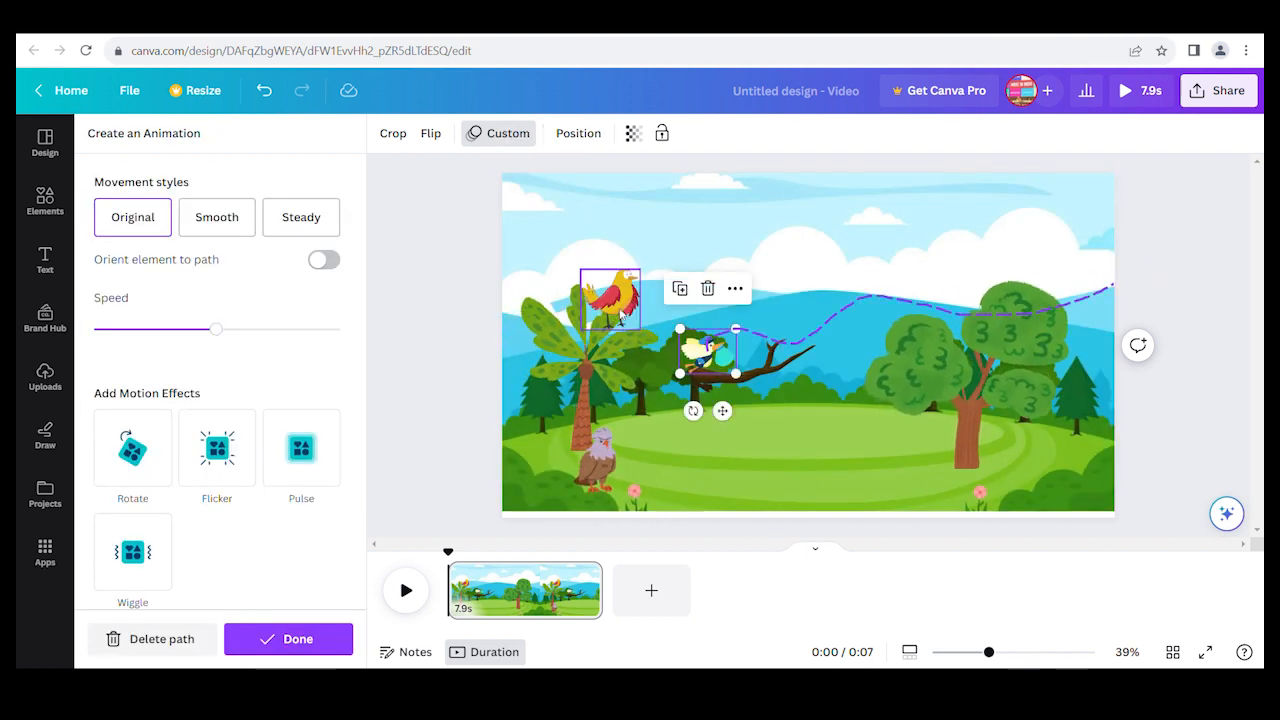
pyautogui.click(497, 135)
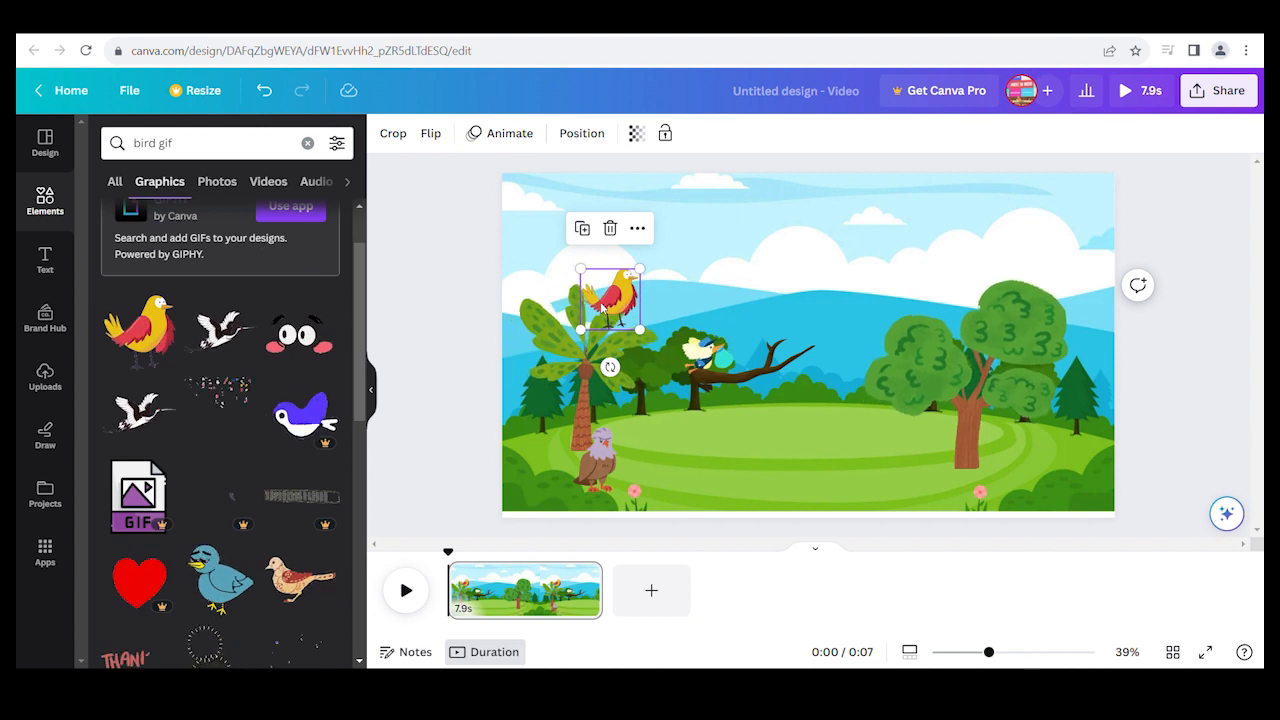
pyautogui.click(519, 137)
pyautogui.click(190, 203)
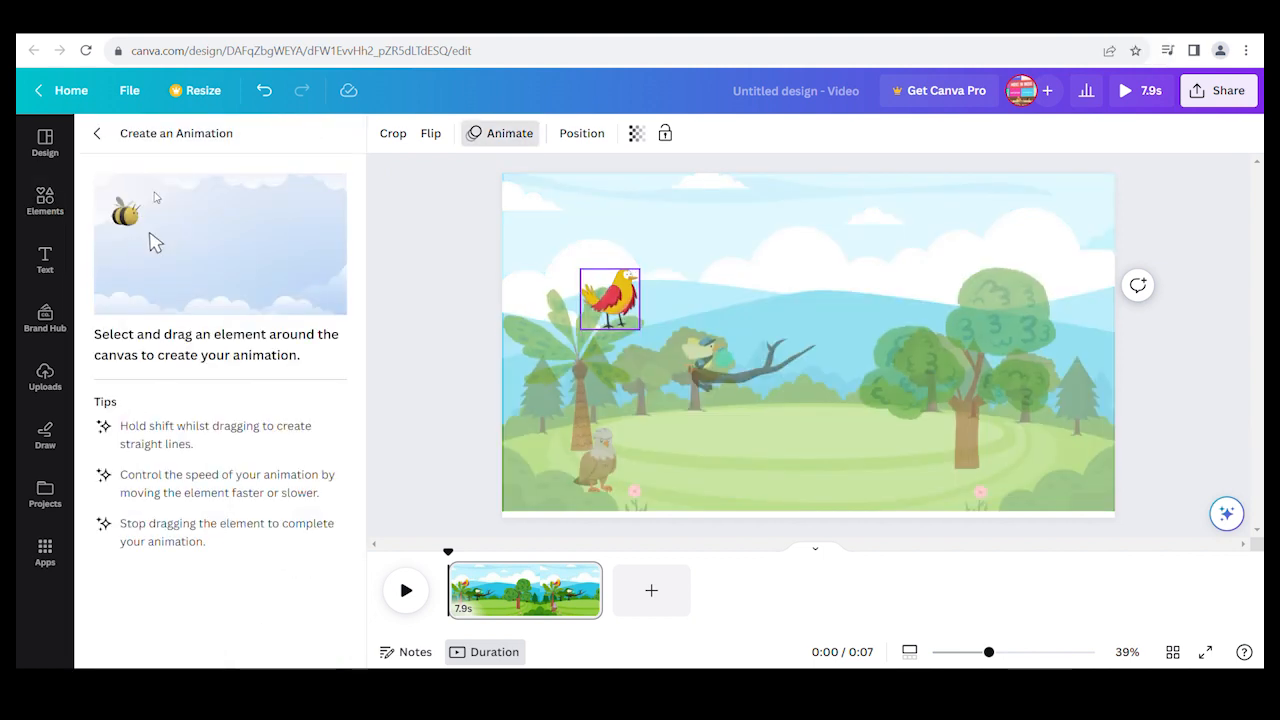
pyautogui.moveTo(617, 318)
pyautogui.mouseDown()
pyautogui.moveTo(698, 350)
pyautogui.moveTo(880, 372)
pyautogui.moveTo(983, 367)
pyautogui.mouseUp()
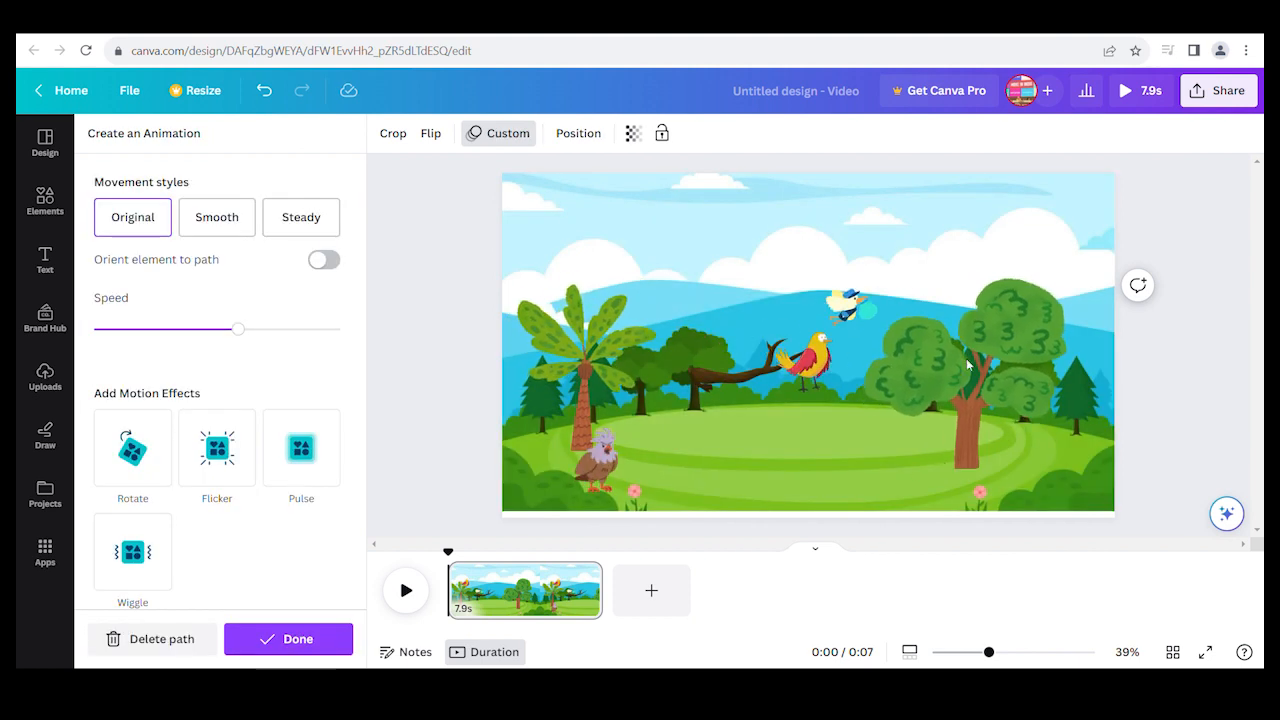
# Create a custom animation path that moves the brown bird across the grass toward the large tree
pyautogui.click(595, 458)
pyautogui.moveTo(595, 476)
pyautogui.mouseDown()
pyautogui.moveTo(904, 487)
pyautogui.moveTo(945, 503)
pyautogui.mouseUp()
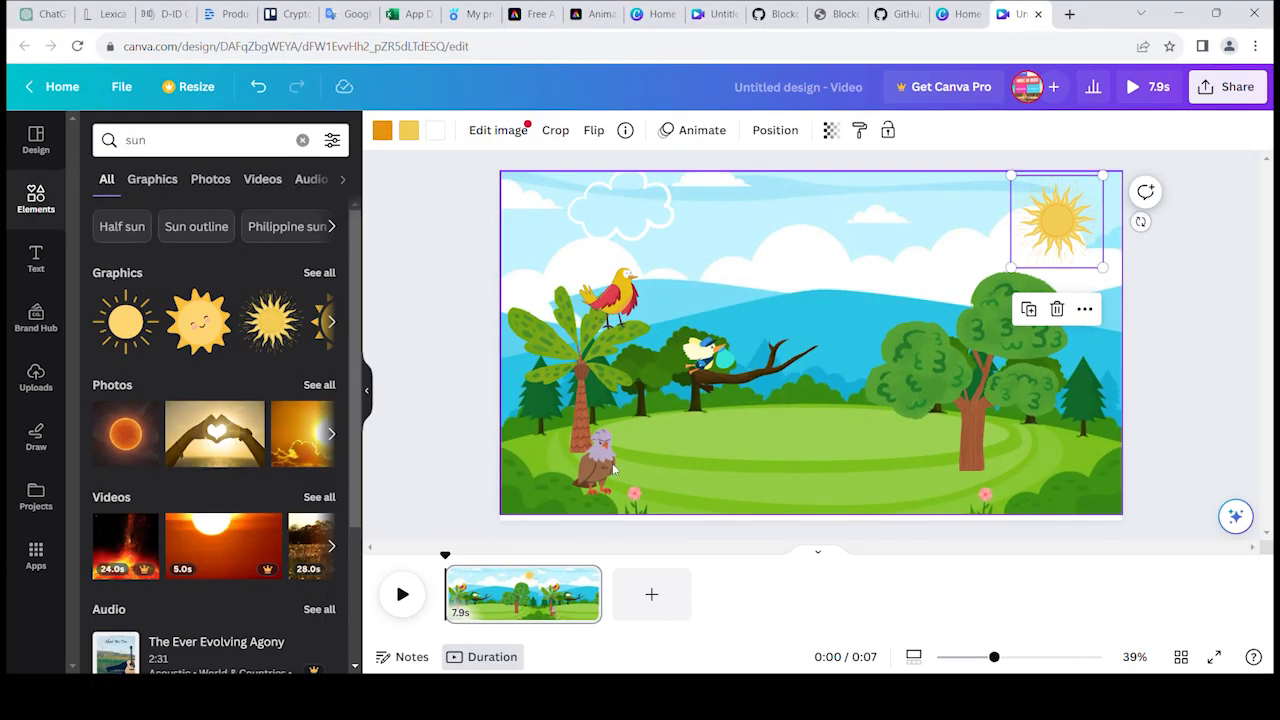
pyautogui.click(1197, 328)
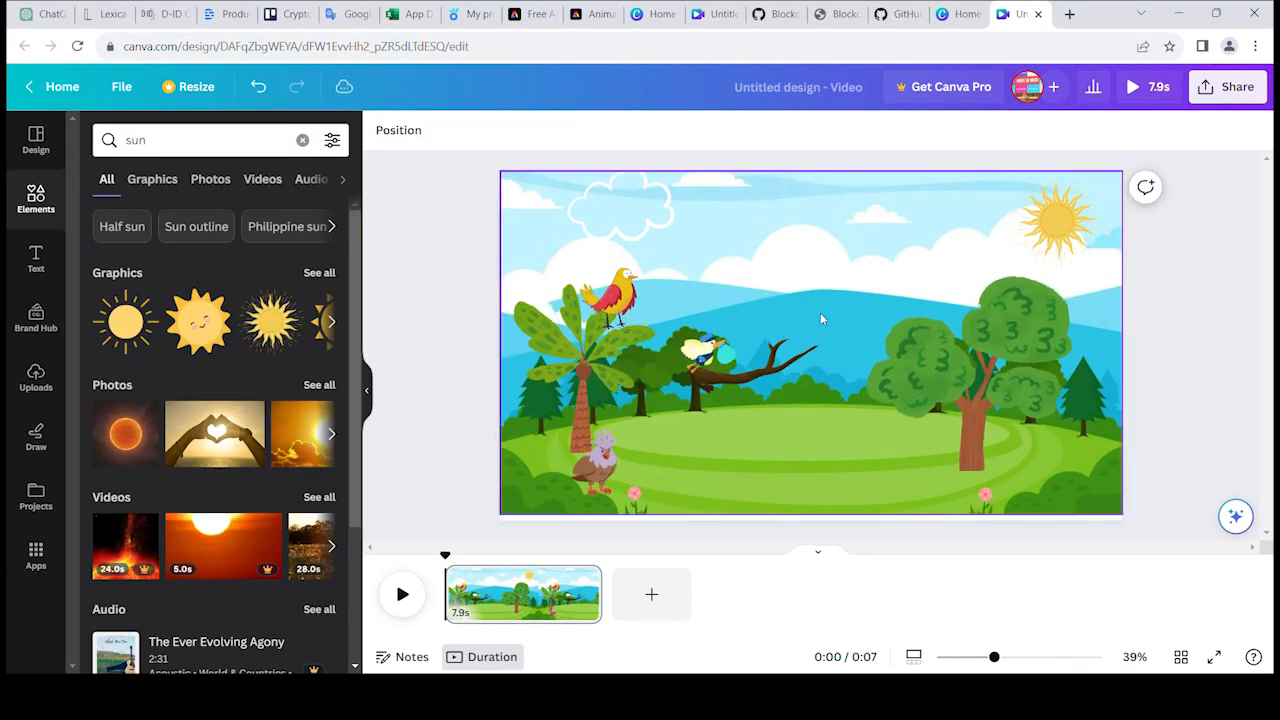
# Preview the animated scene and open the design's download options
pyautogui.click(402, 595)
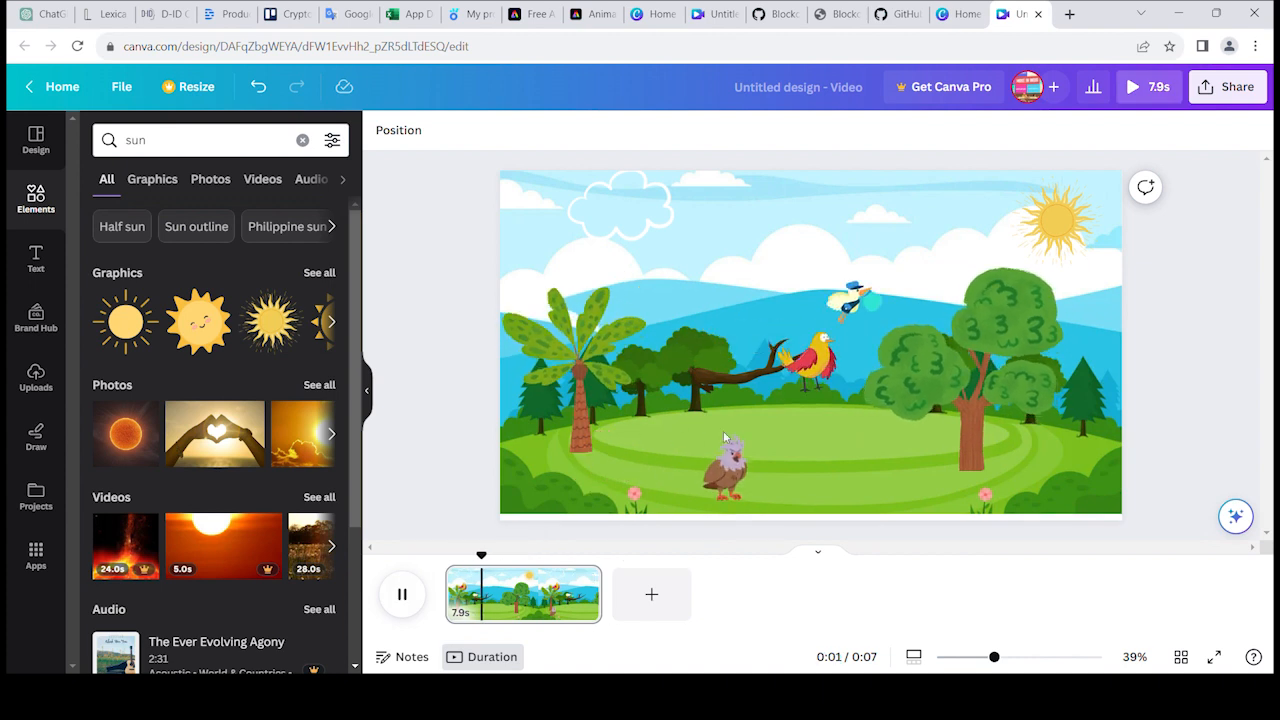
pyautogui.click(1228, 87)
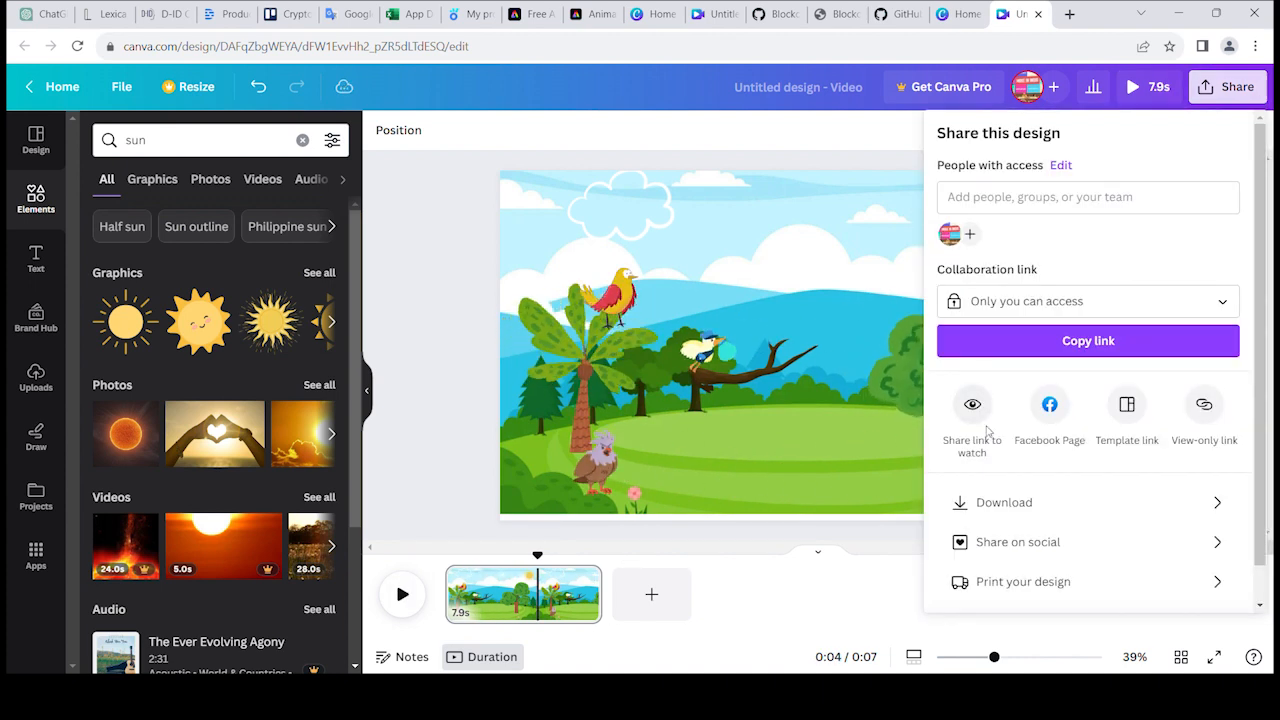
pyautogui.click(982, 505)
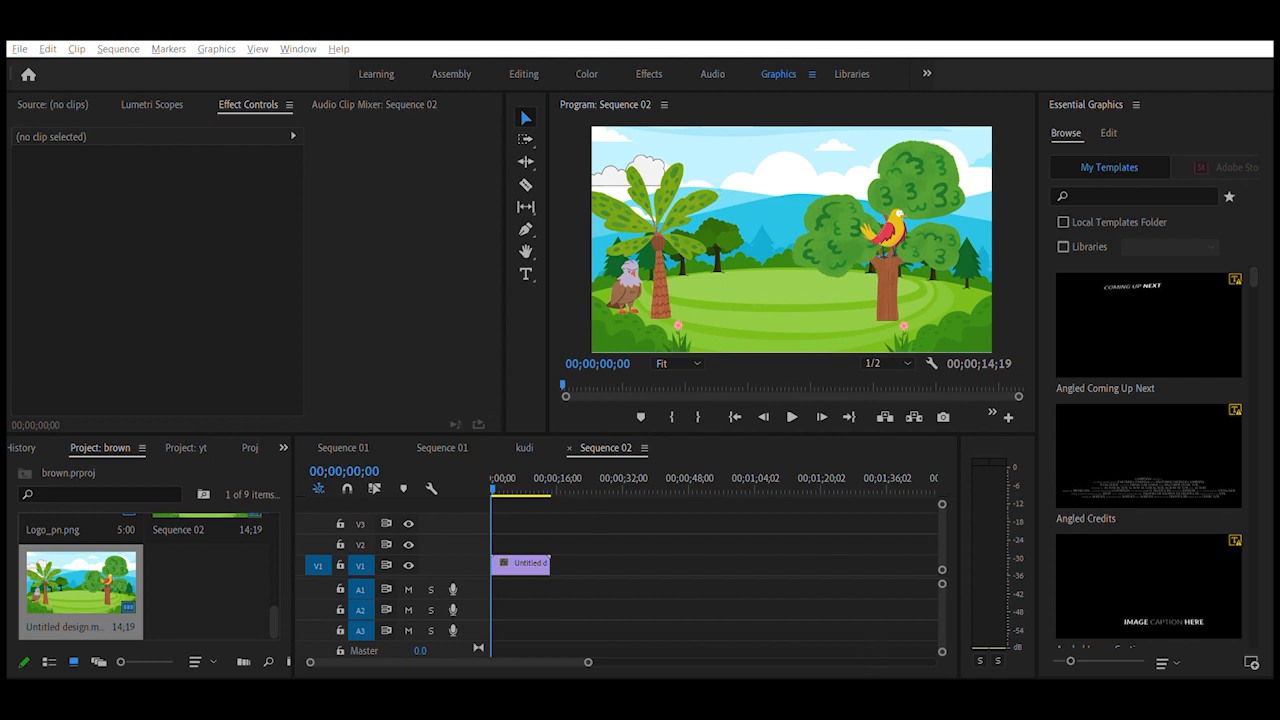
# In Premiere Pro, import the green-screen fox video and place it above the forest scene clip at the start of Sequence 02
pyautogui.doubleClick(185, 569)
pyautogui.moveTo(215, 587); pyautogui.dragTo(493, 537)
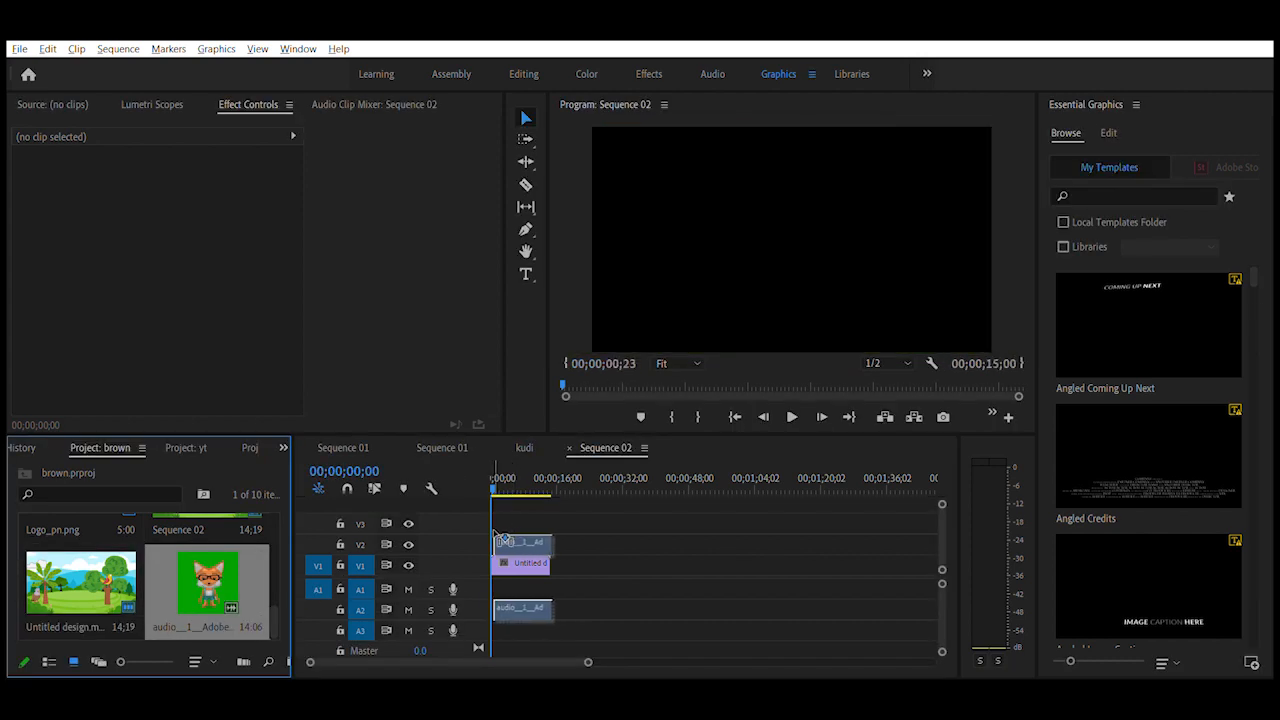
pyautogui.moveTo(495, 477); pyautogui.dragTo(503, 480)
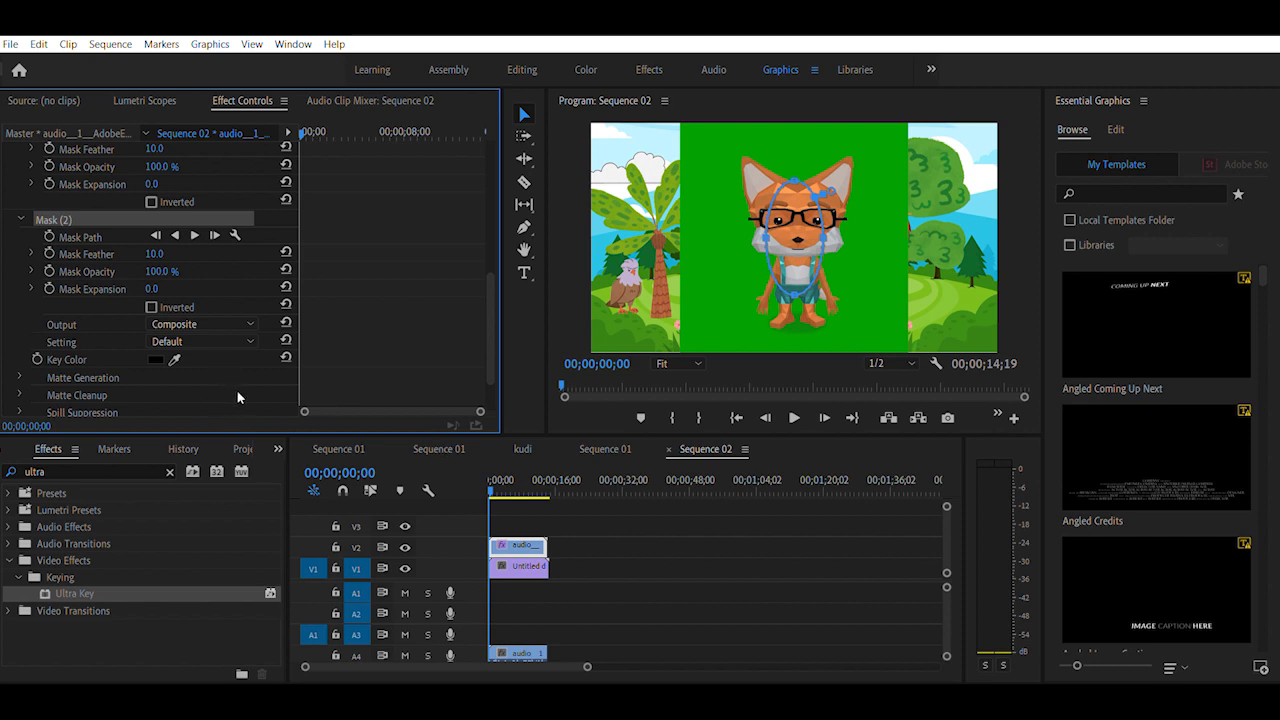
# Sample the fox clip's green background as the Ultra Key key color
pyautogui.click(174, 360)
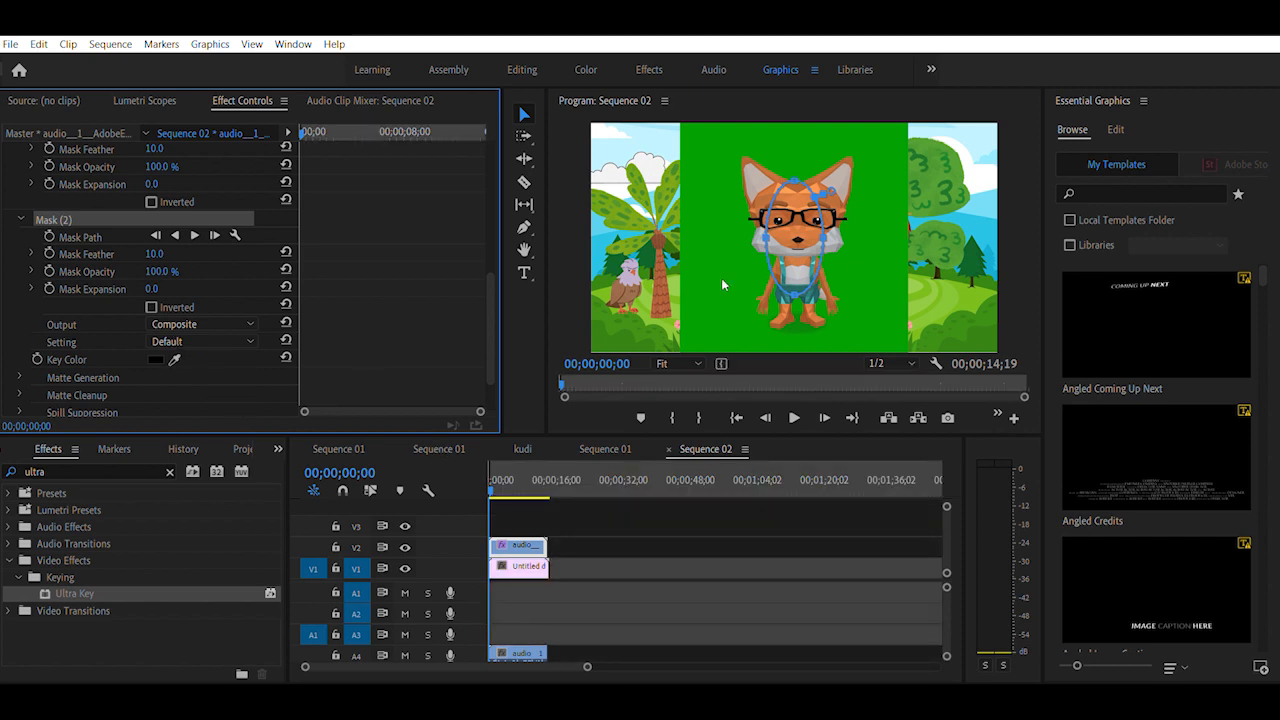
pyautogui.click(174, 359)
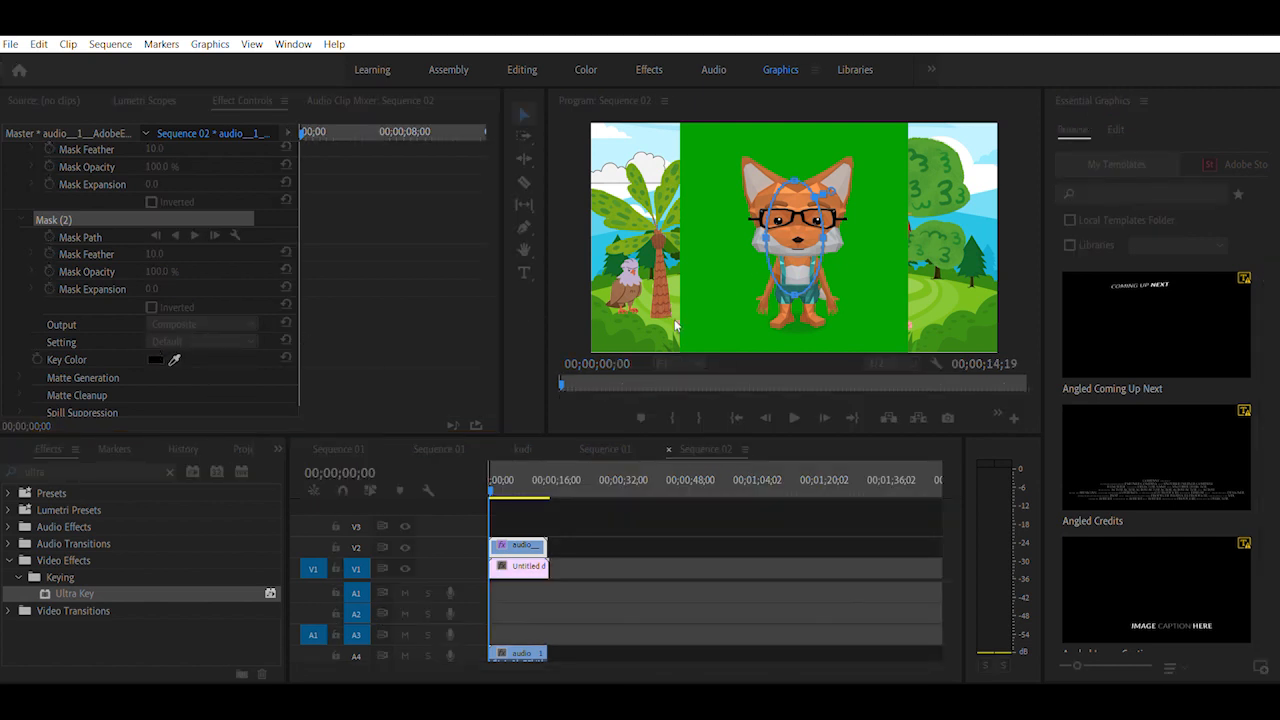
pyautogui.click(884, 174)
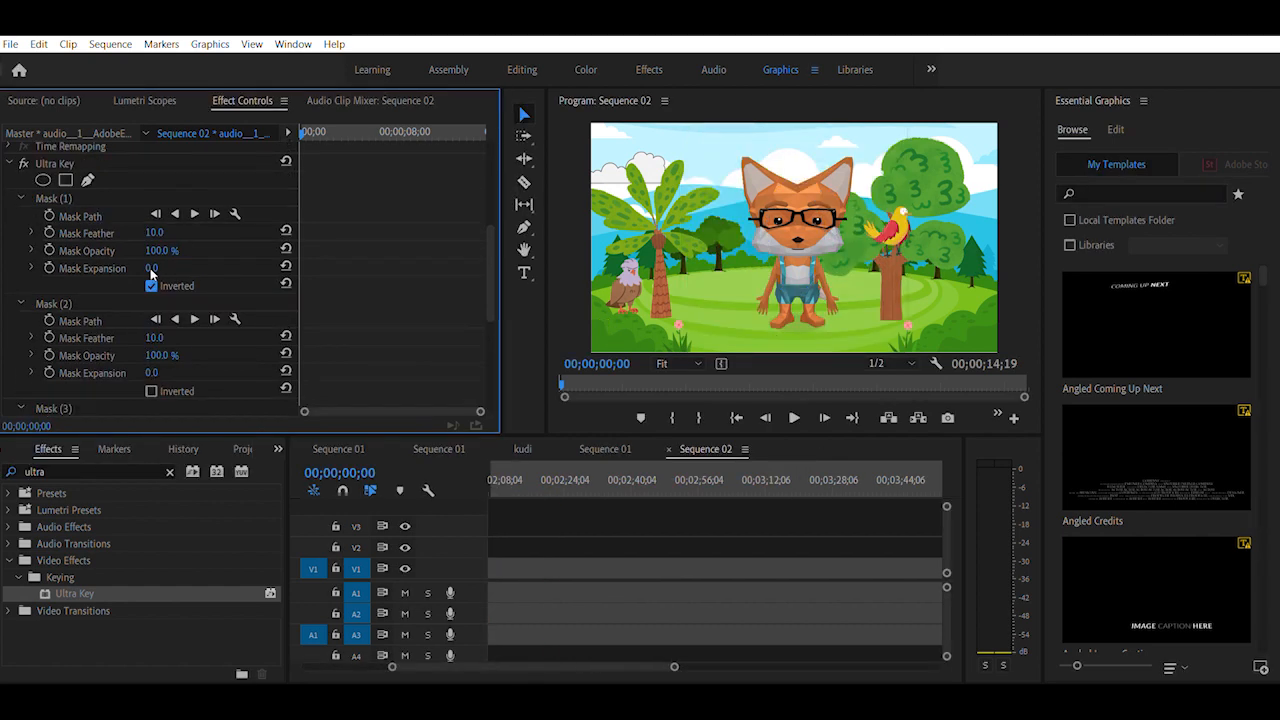
# Invert Mask (1) of the fox clip's Ultra Key effect
pyautogui.click(151, 285)
pyautogui.click(151, 285)
pyautogui.click(151, 285)
pyautogui.click(151, 285)
pyautogui.click(798, 240)
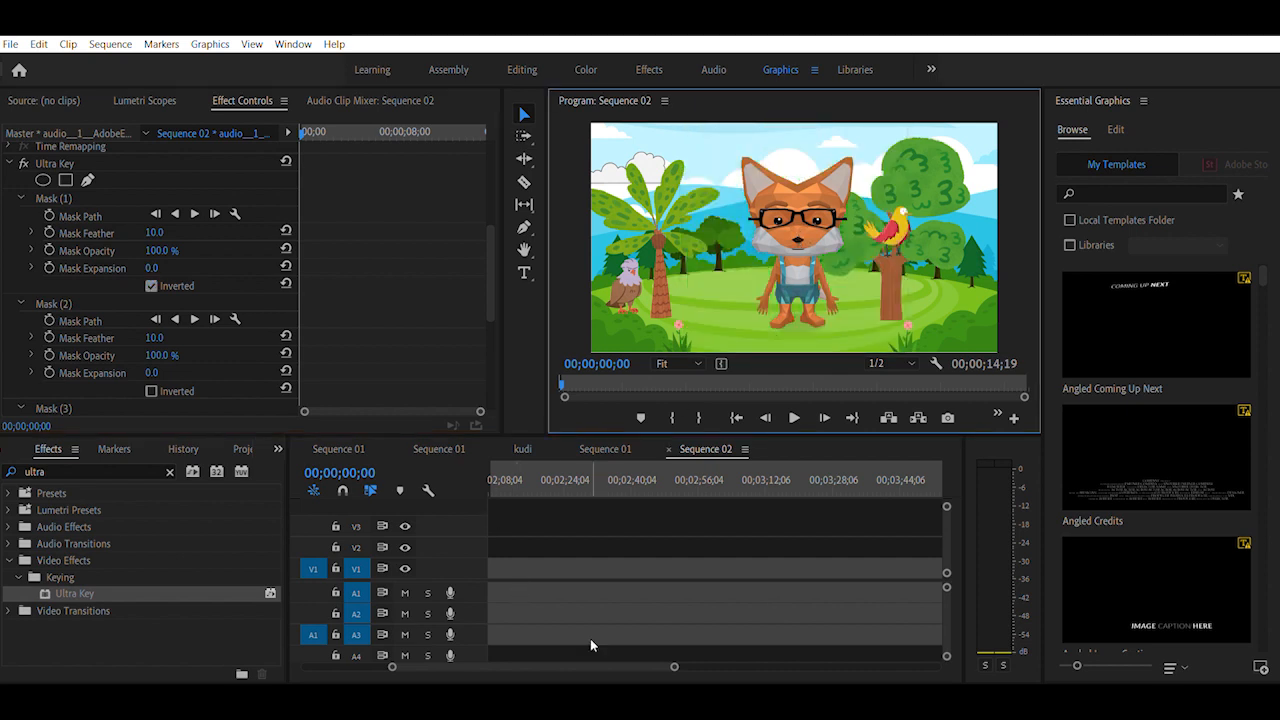
# Scale the fox clip to 67.6, position it on the grass at 777.9, 704.2, and play the sequence
pyautogui.moveTo(588, 667); pyautogui.dragTo(500, 664)
pyautogui.click(828, 296)
pyautogui.click(794, 417)
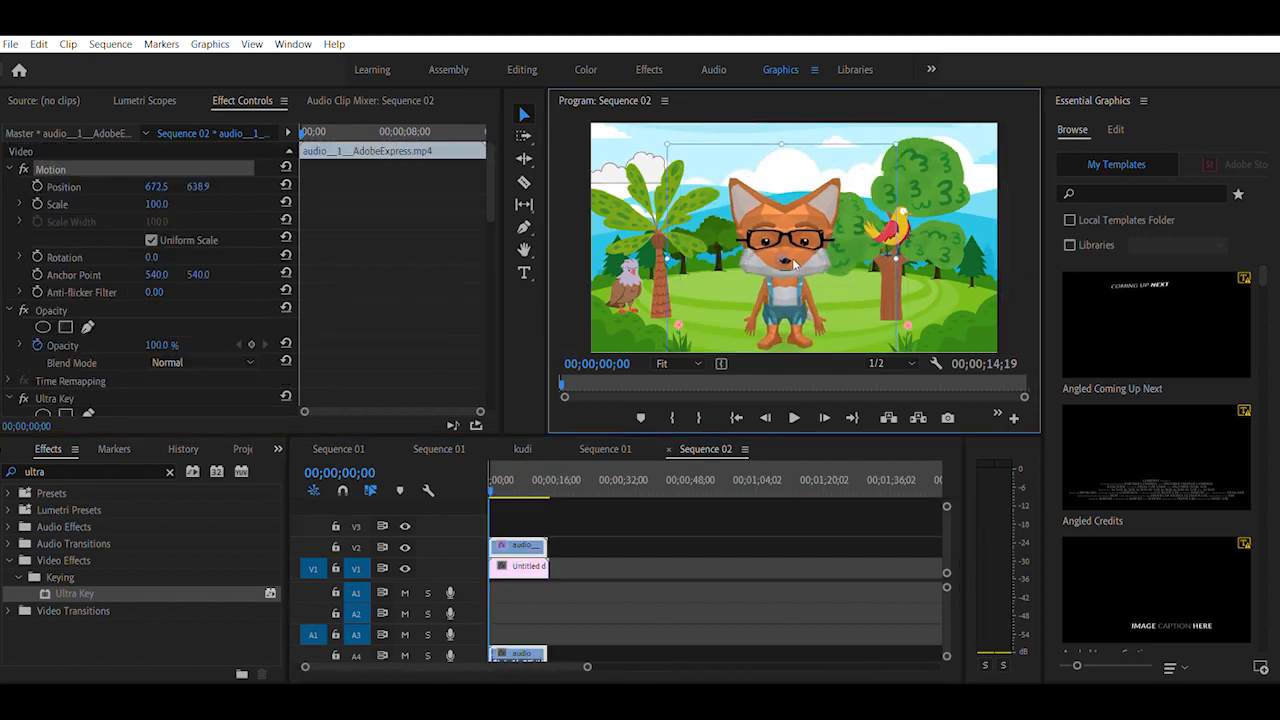
pyautogui.click(794, 417)
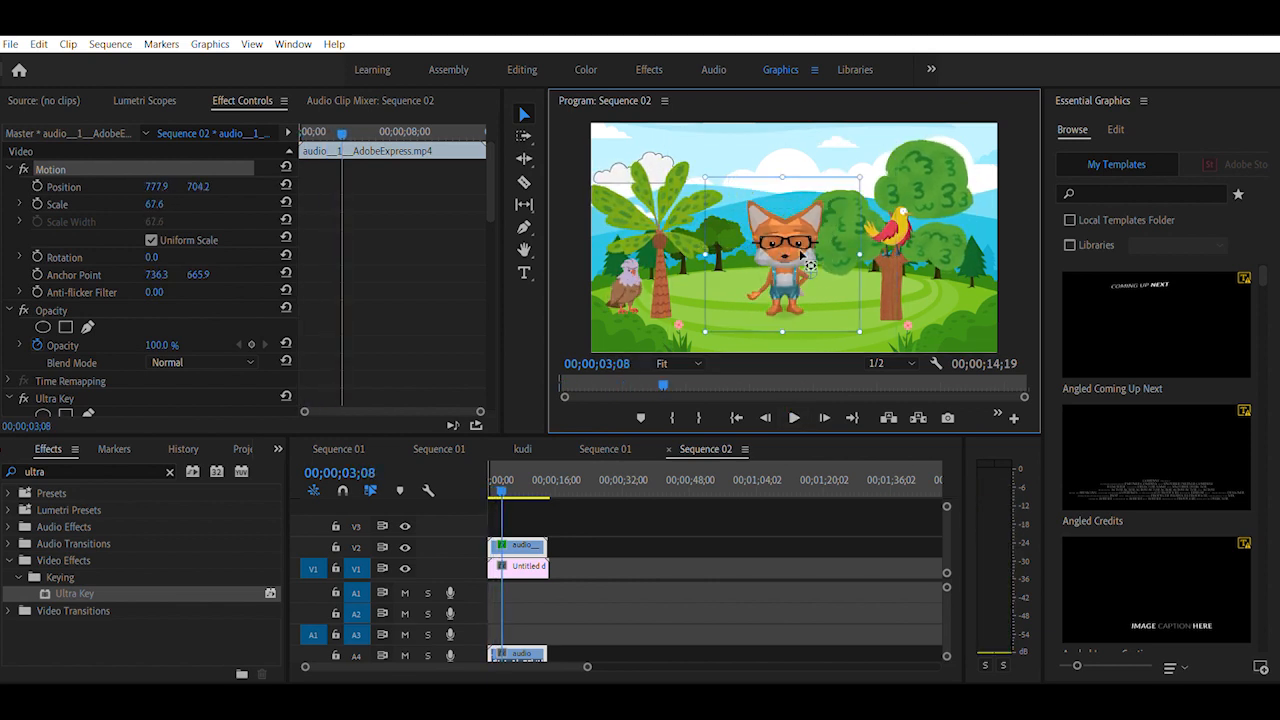